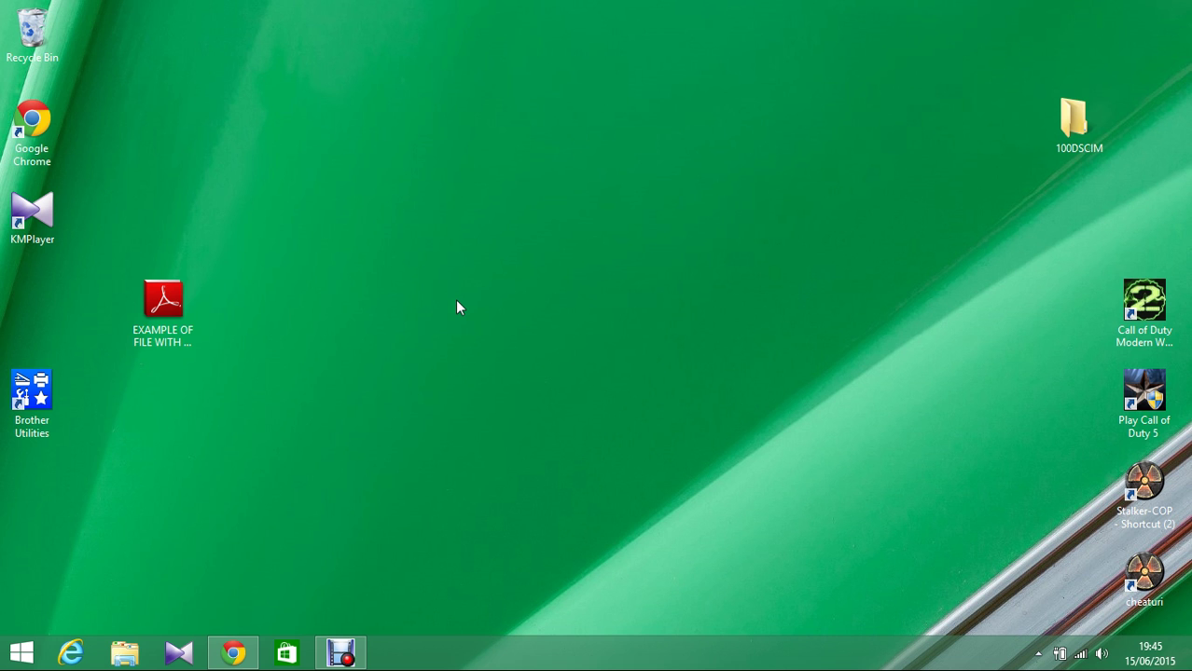
Copy the 'EXAMPLE OF FILE WITH LONG NAME…' PDF from the desktop.
click(161, 305)
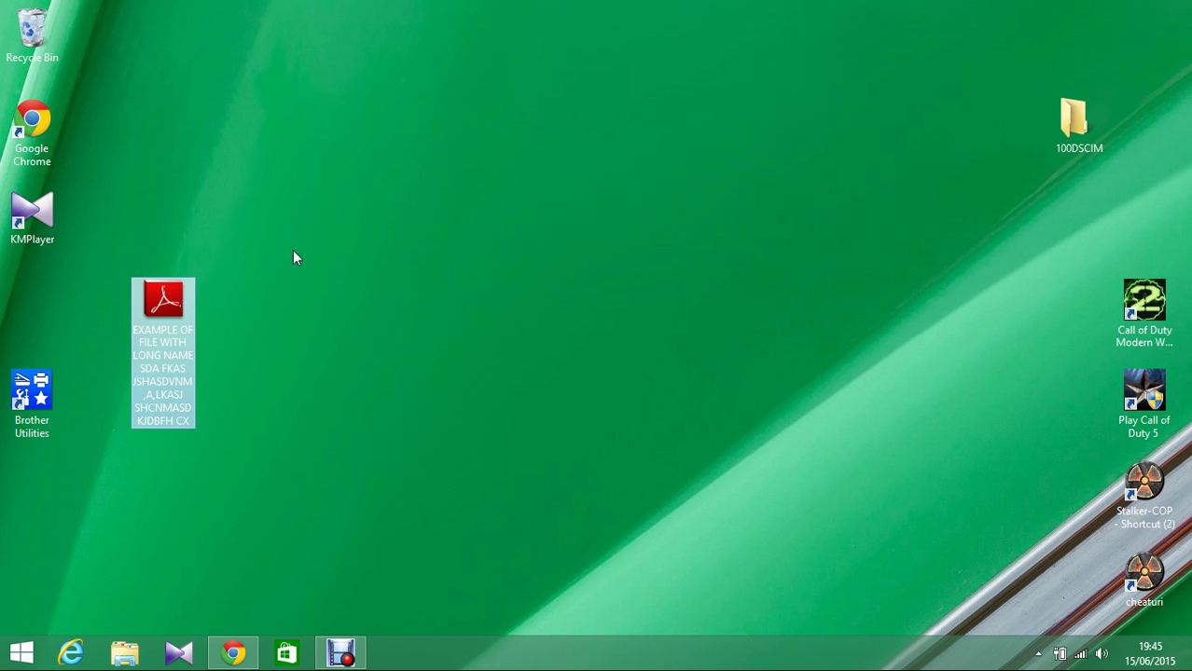
right_click(154, 324)
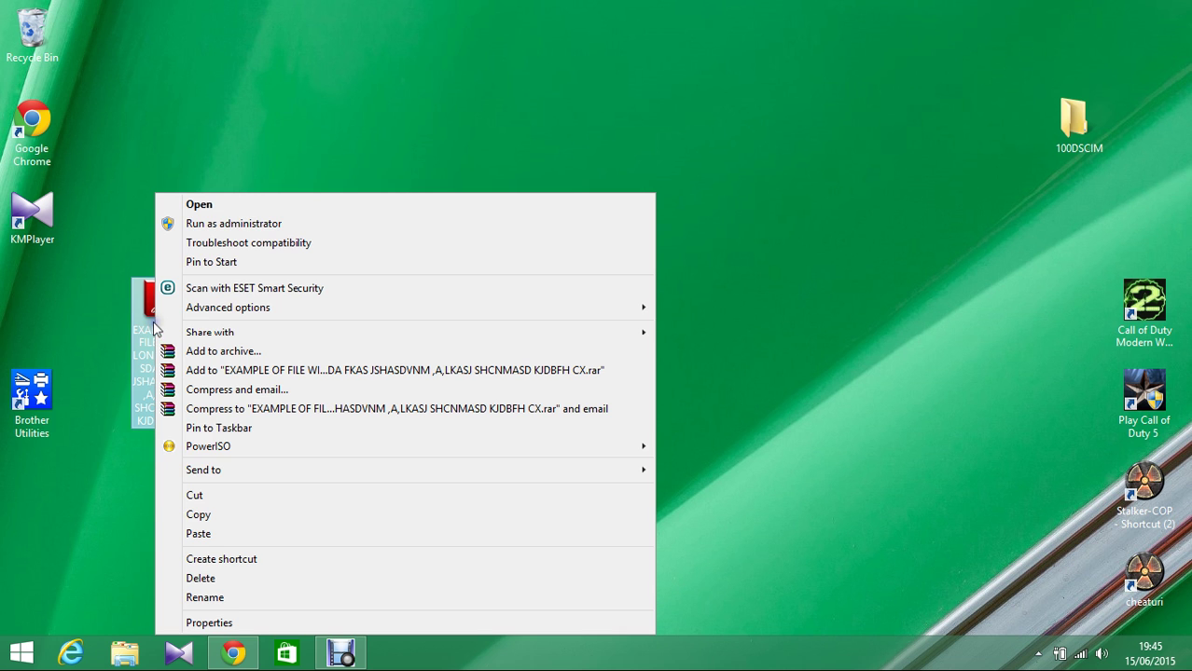
click(243, 518)
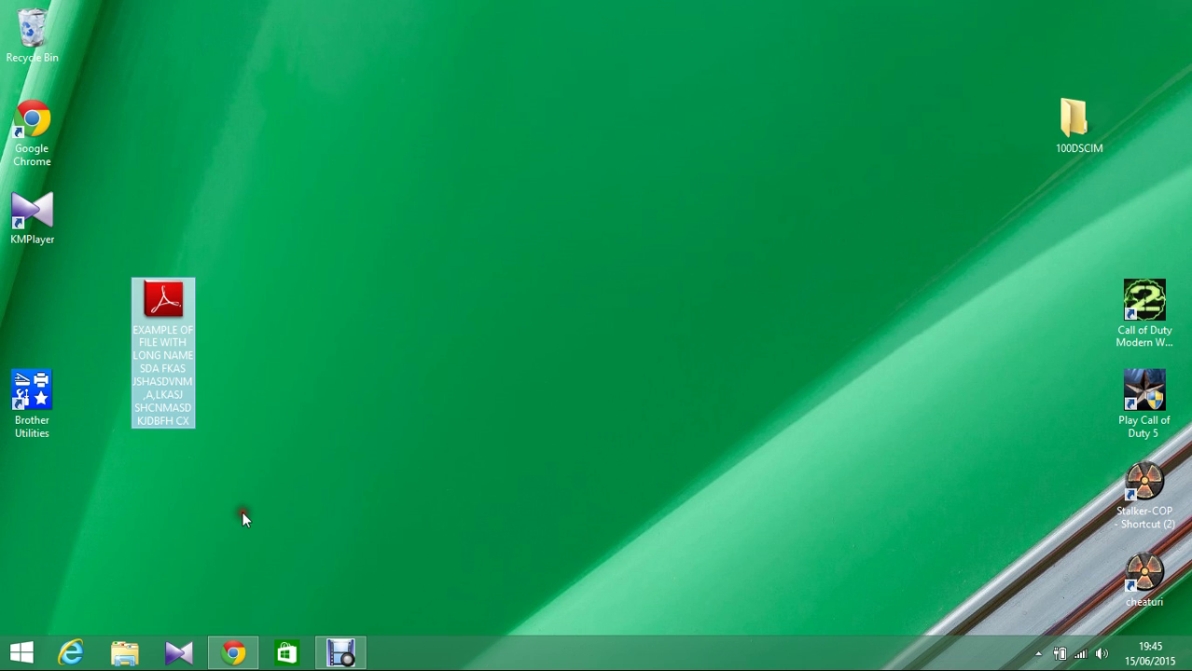
Open New Volume (D:) in a maximised File Explorer and enter the EXAMPLE-EXAMPLE folder.
click(112, 655)
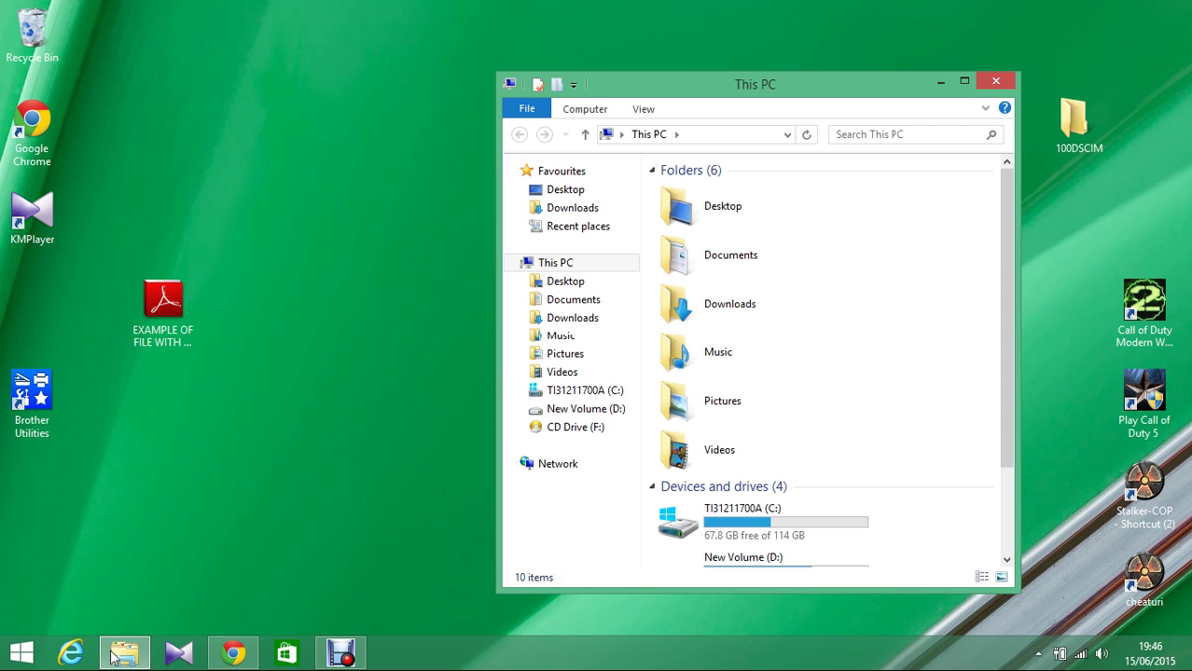
scroll(865, 418, down, 1)
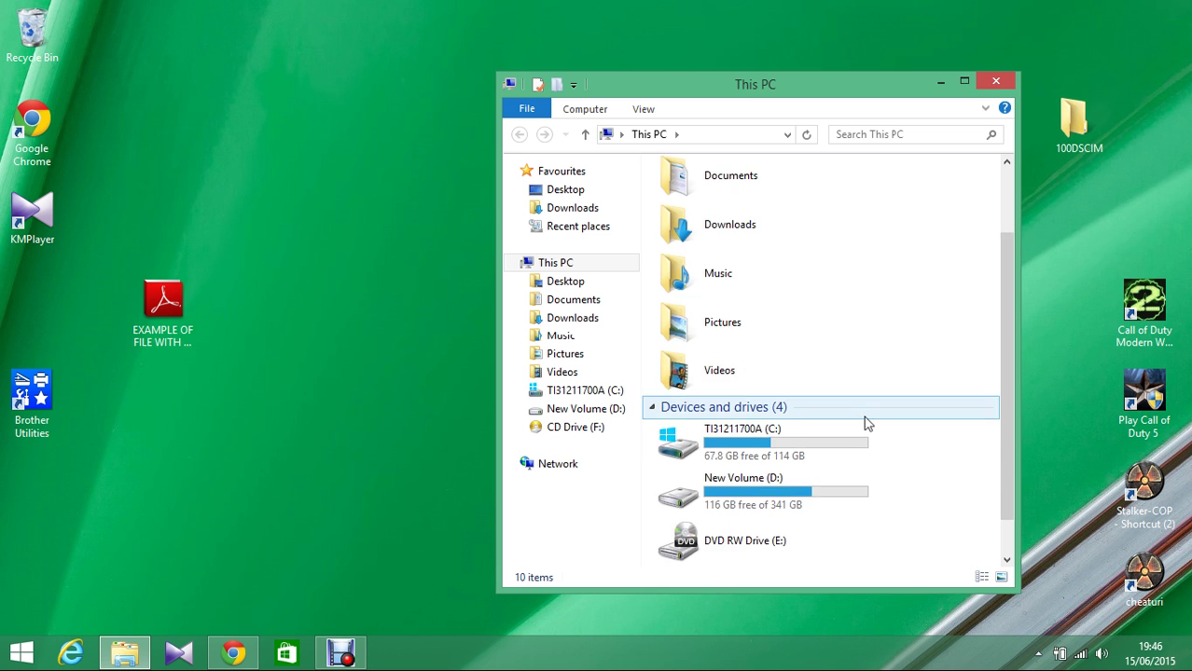
scroll(864, 416, down, 1)
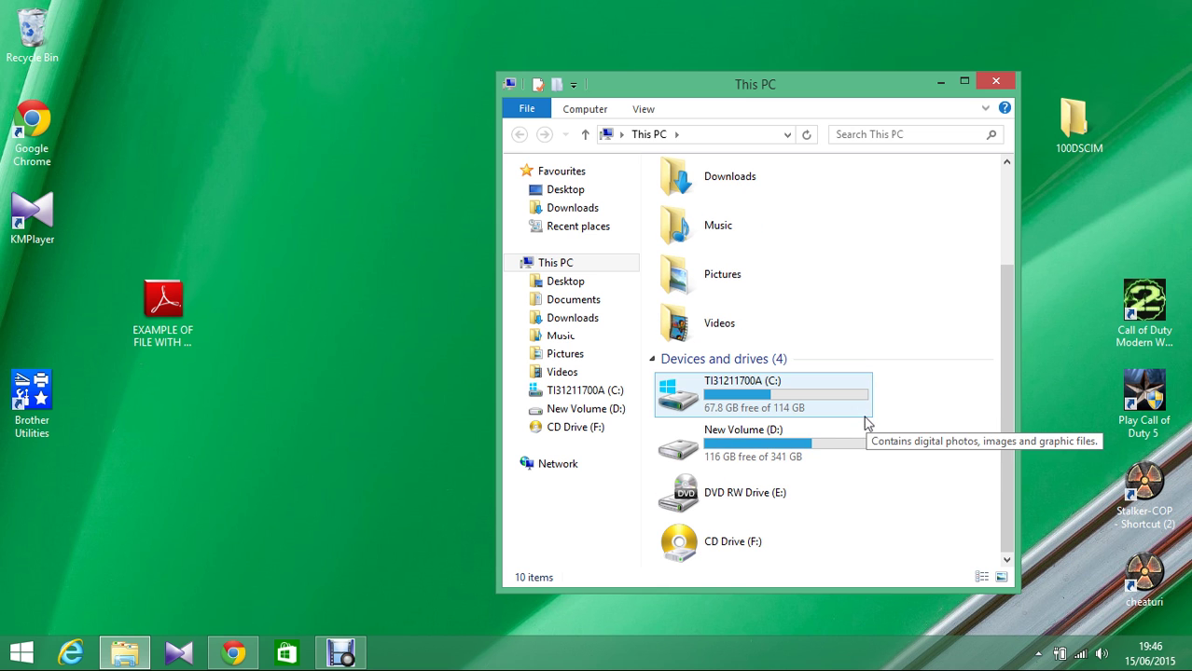
double_click(748, 450)
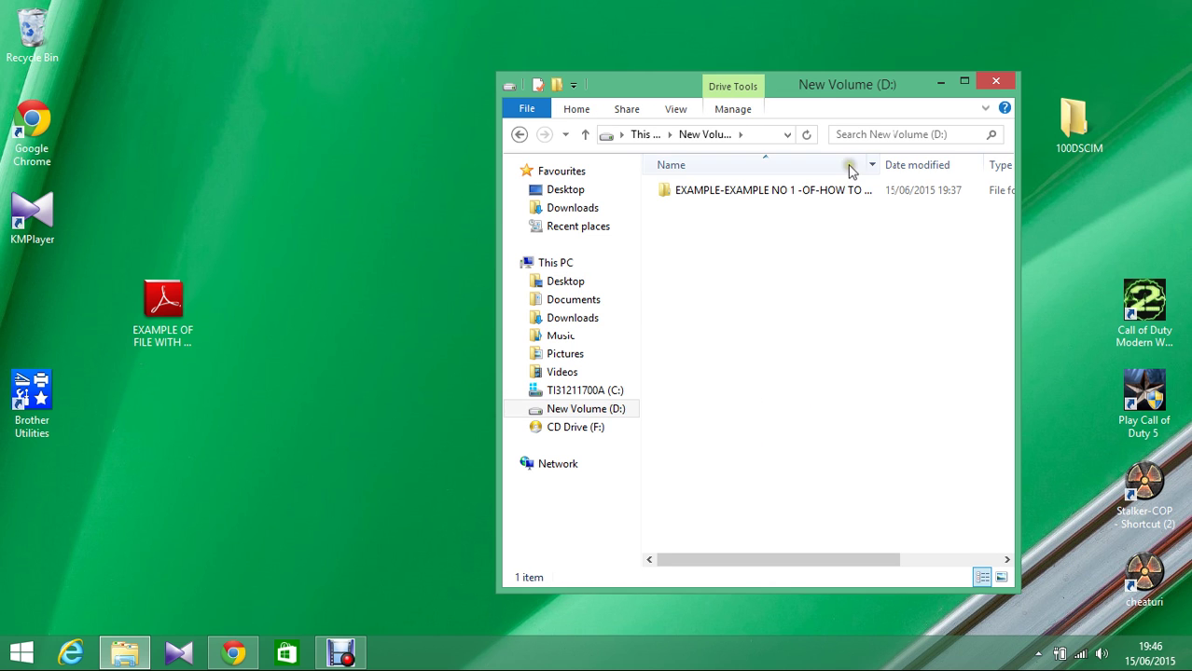
click(964, 84)
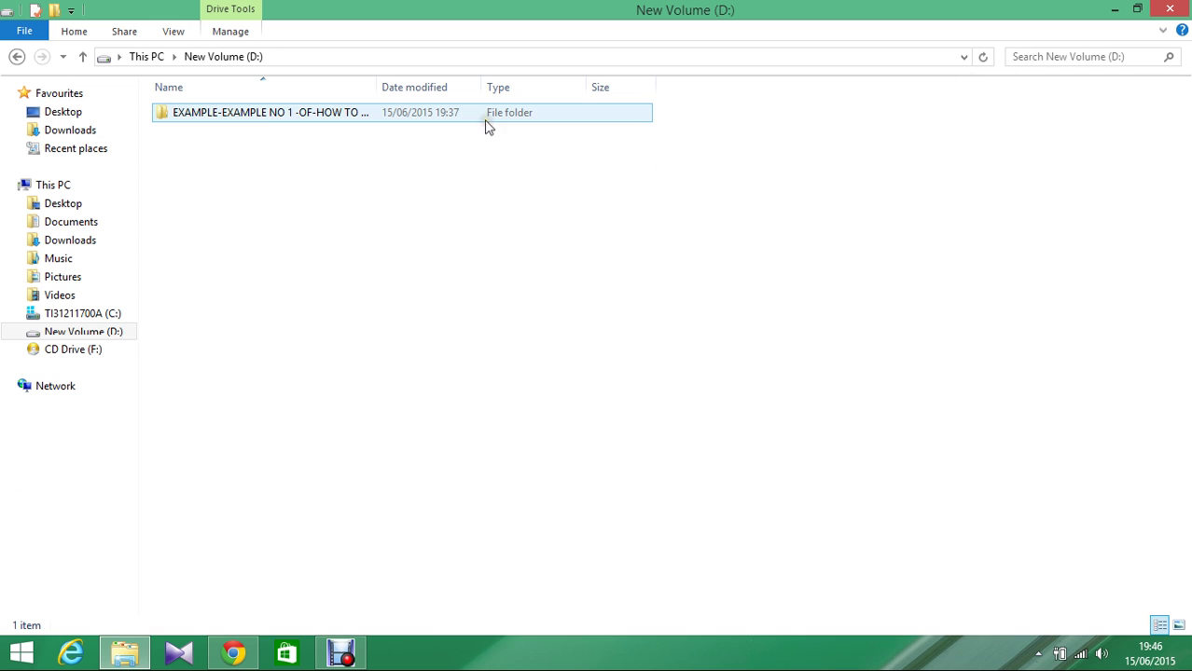
double_click(277, 112)
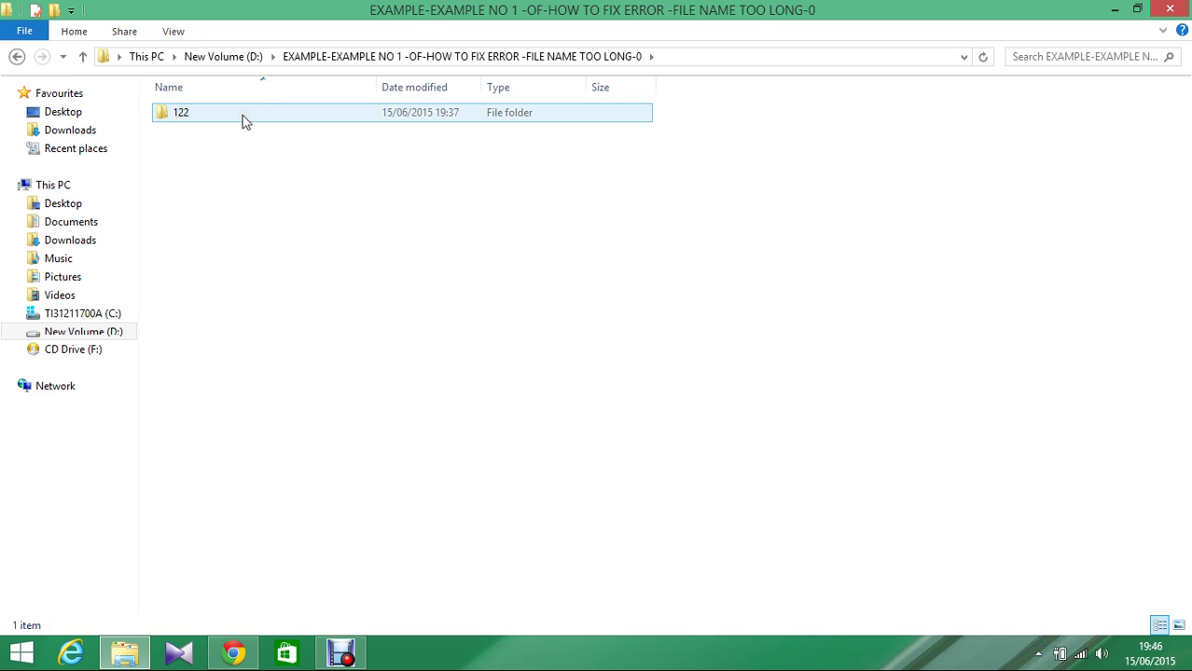
Drill down through 122, 334, 223EREWFDS and EXAMPLE into the innermost LVKFJHXCHSAJK folder.
click(241, 119)
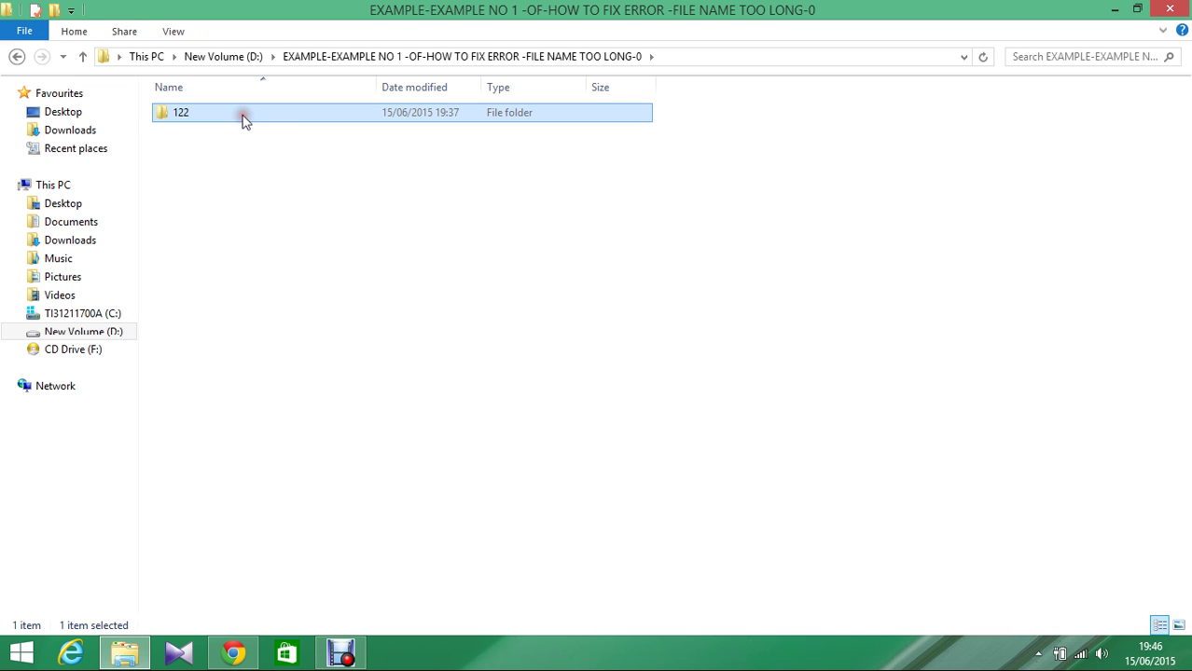
double_click(241, 117)
click(241, 117)
double_click(241, 116)
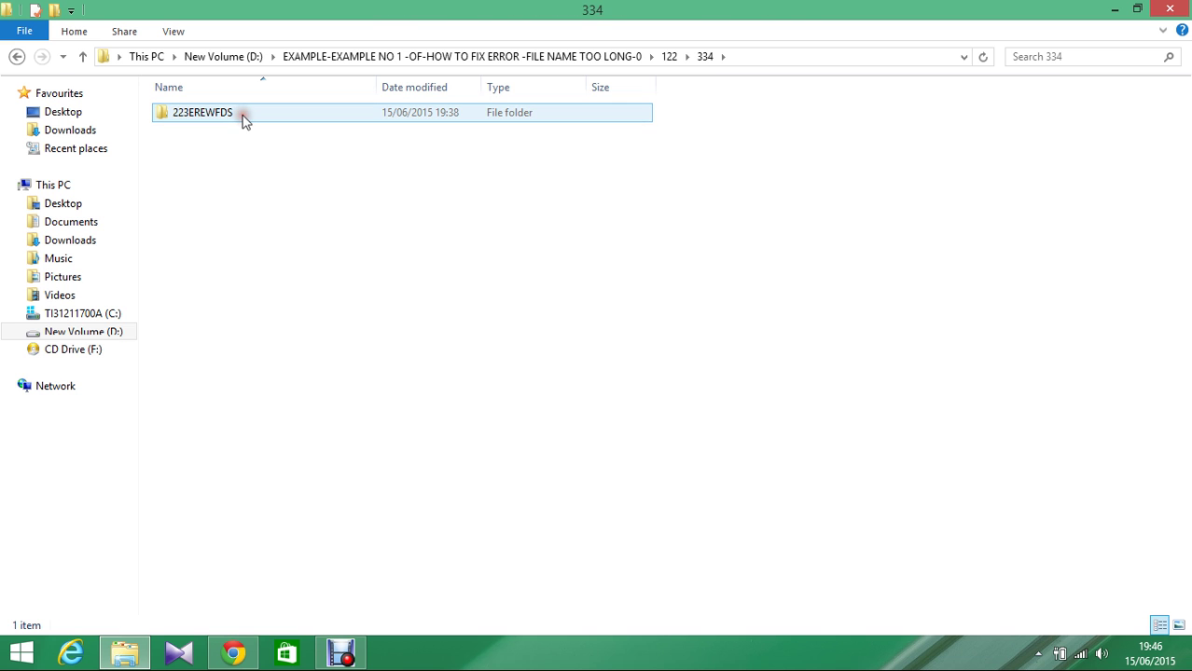
double_click(241, 117)
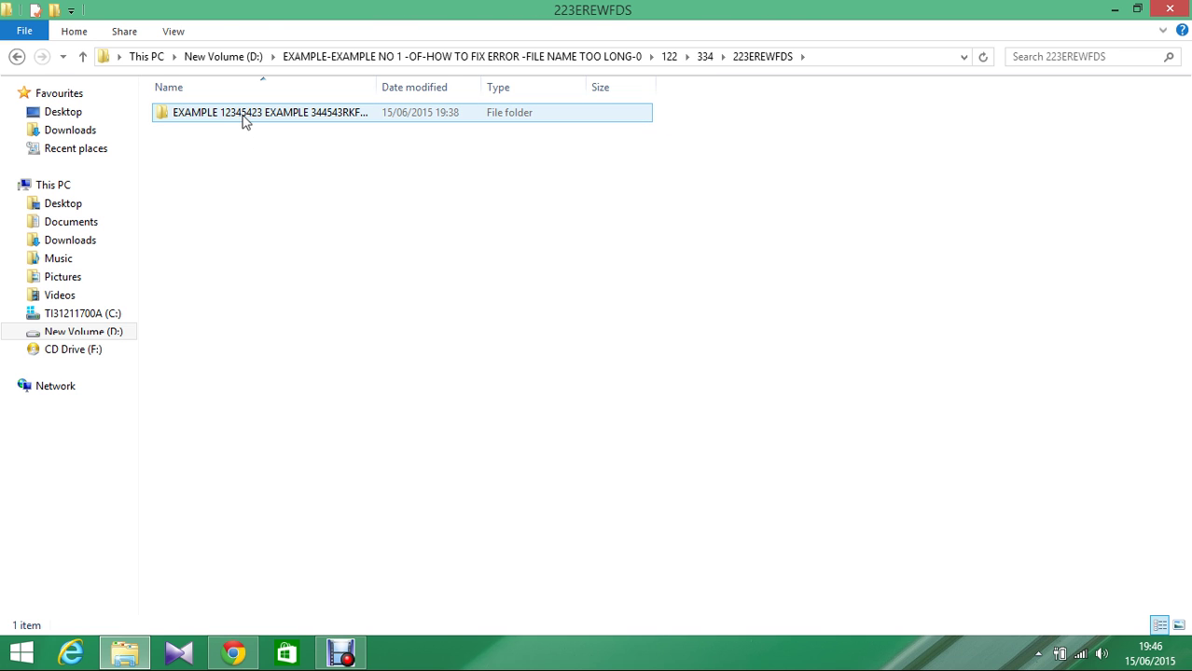
double_click(242, 116)
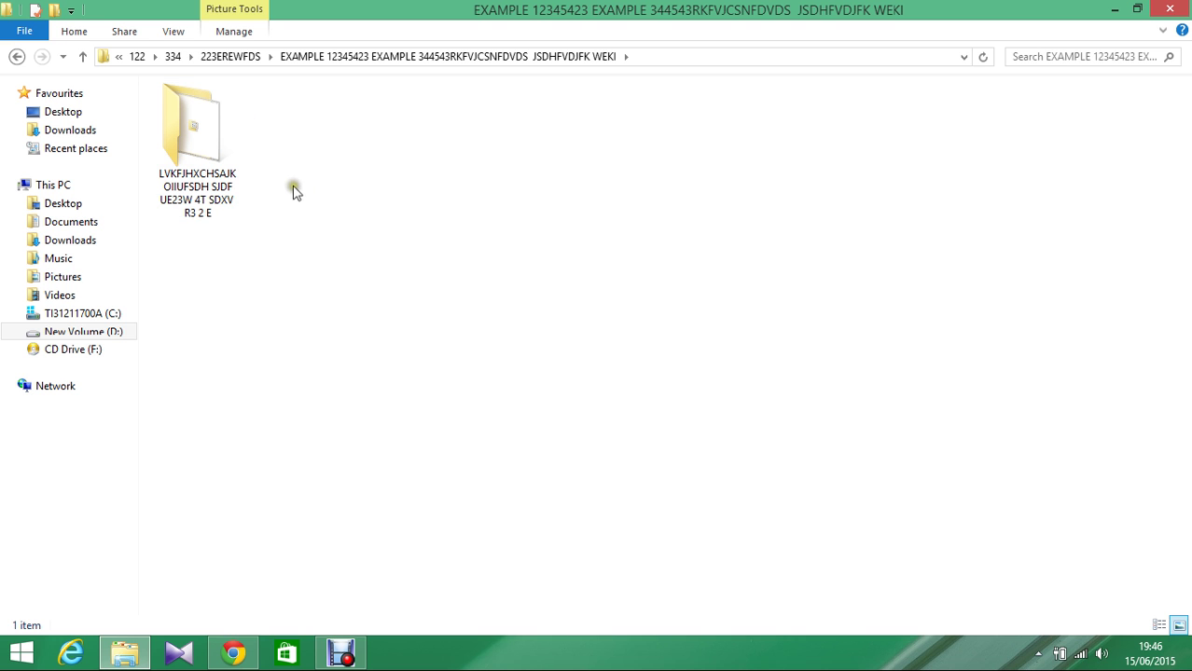
double_click(204, 122)
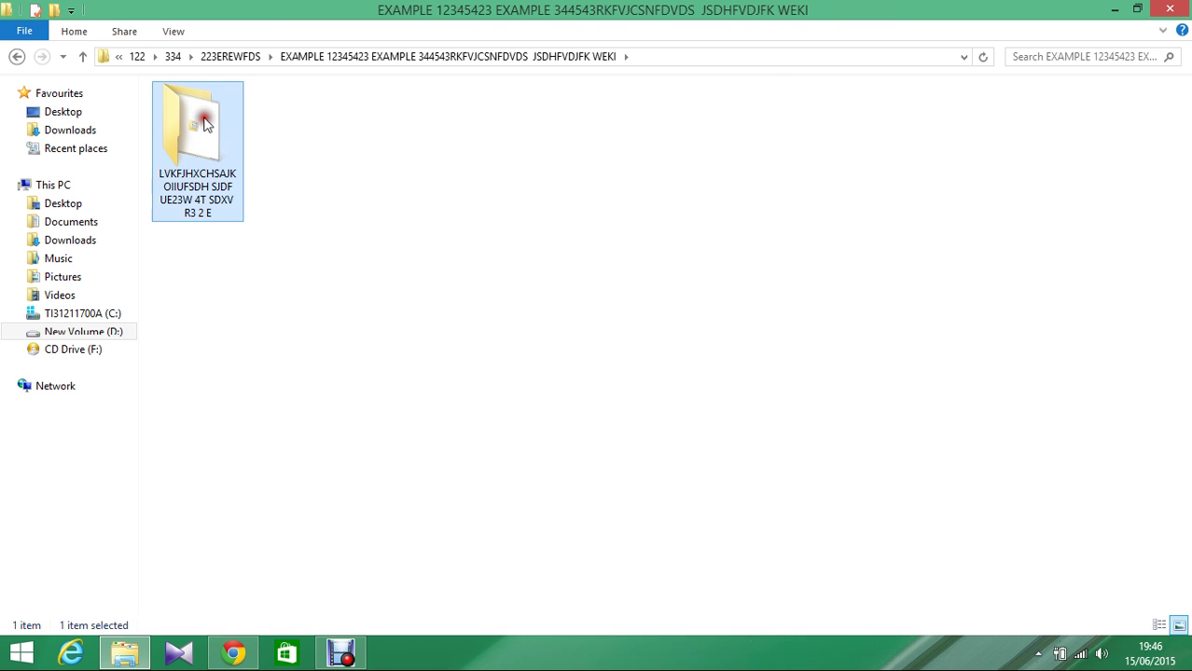
right_click(372, 176)
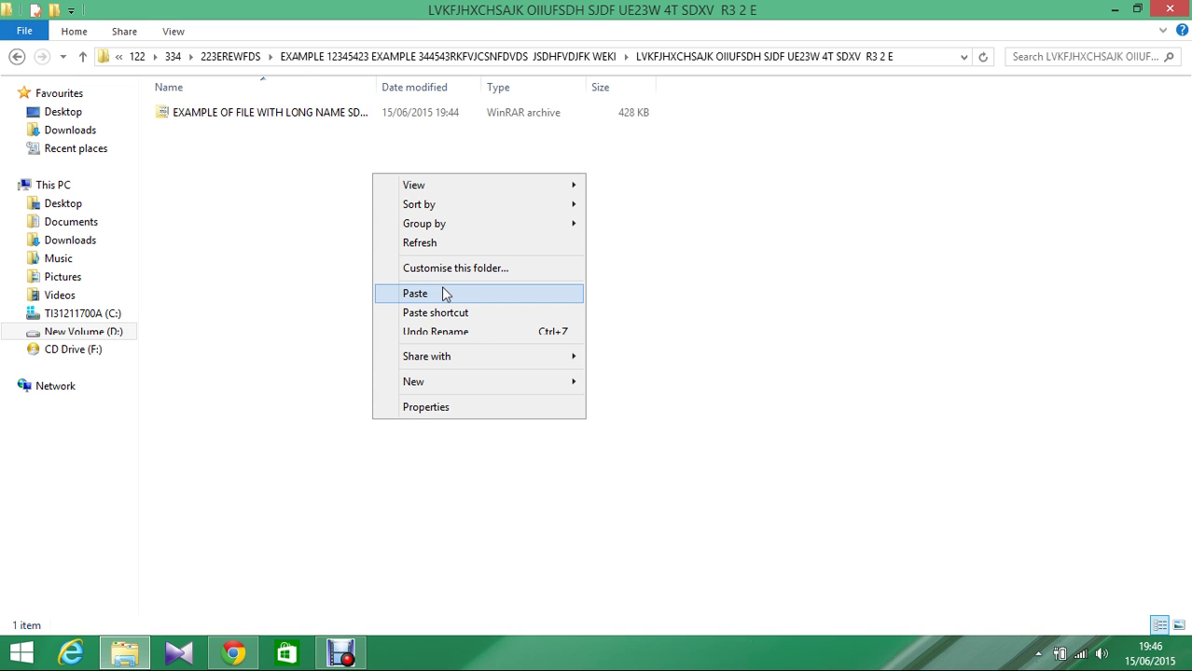
Paste the PDF into the innermost folder and dismiss the 'Destination Path Too Long' warning.
click(444, 294)
click(428, 295)
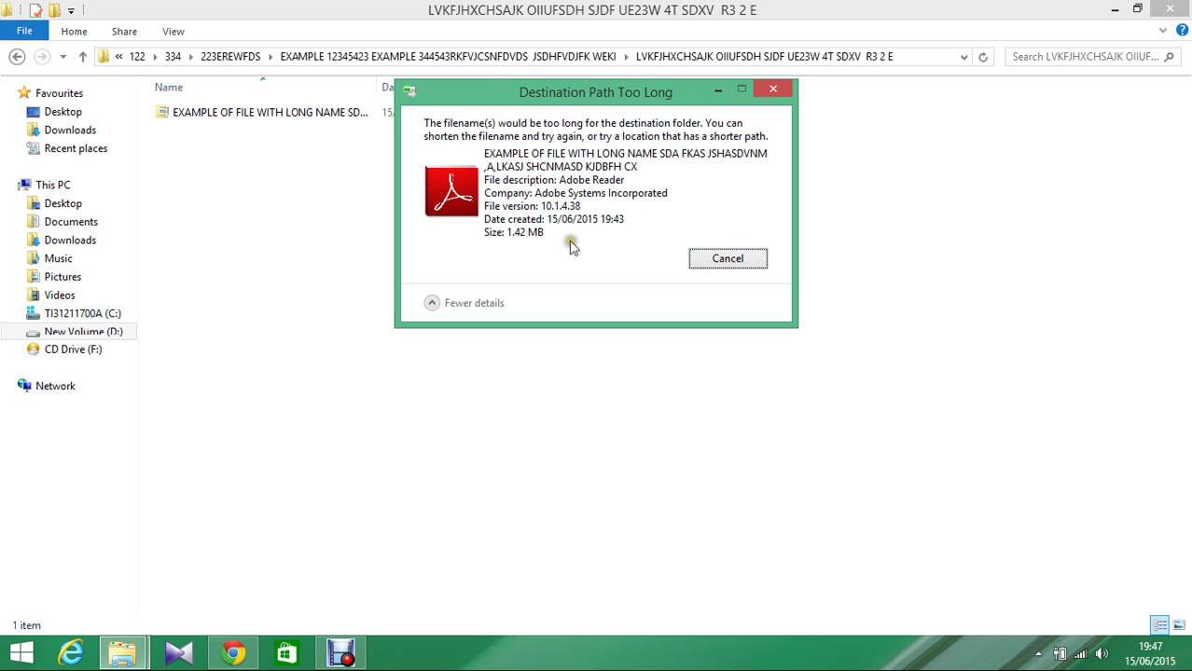
click(729, 260)
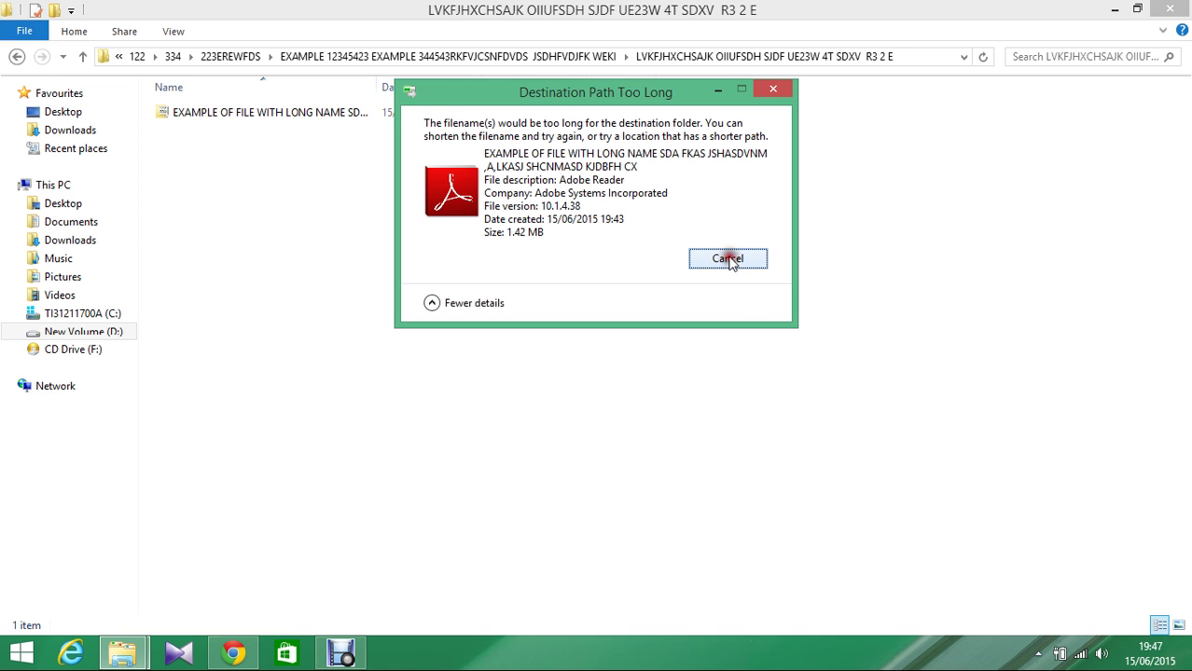
Rename the desktop PDF to '123' and copy it.
click(1118, 9)
click(164, 314)
key(F2)
text(123)
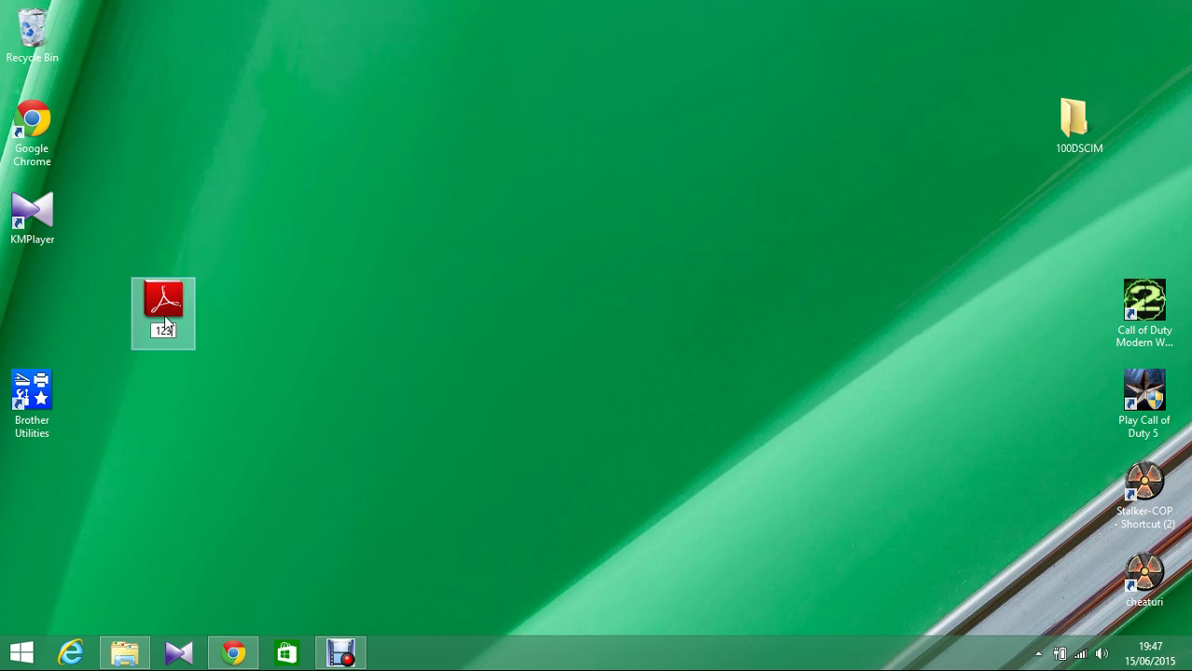
right_click(164, 314)
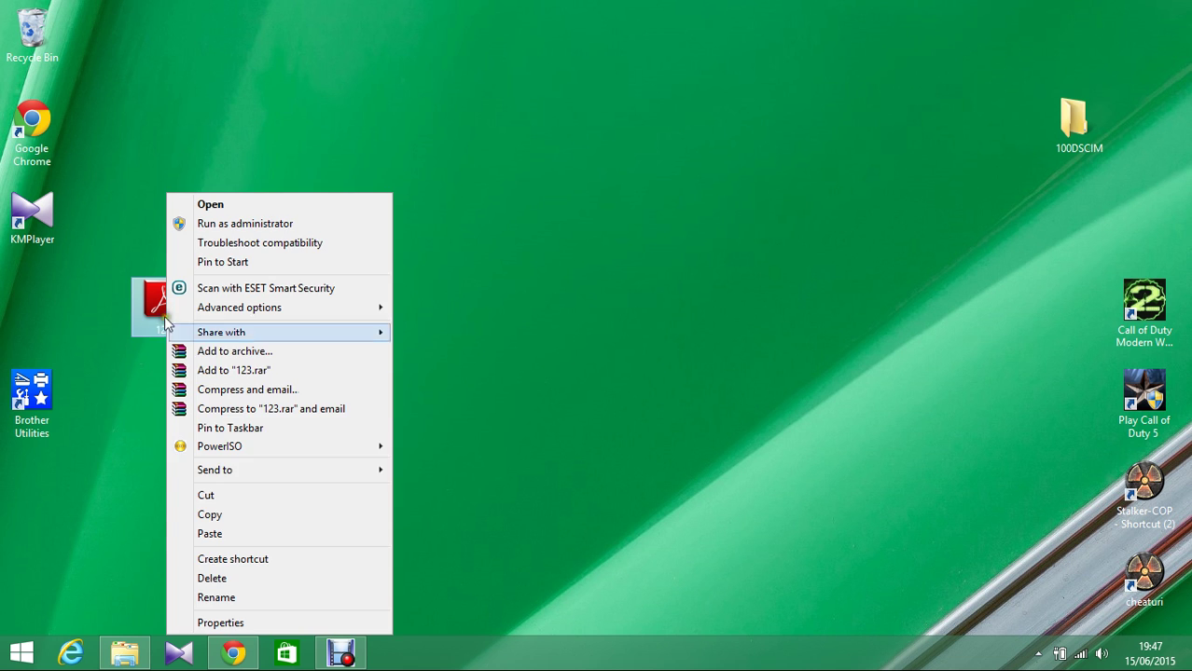
click(240, 512)
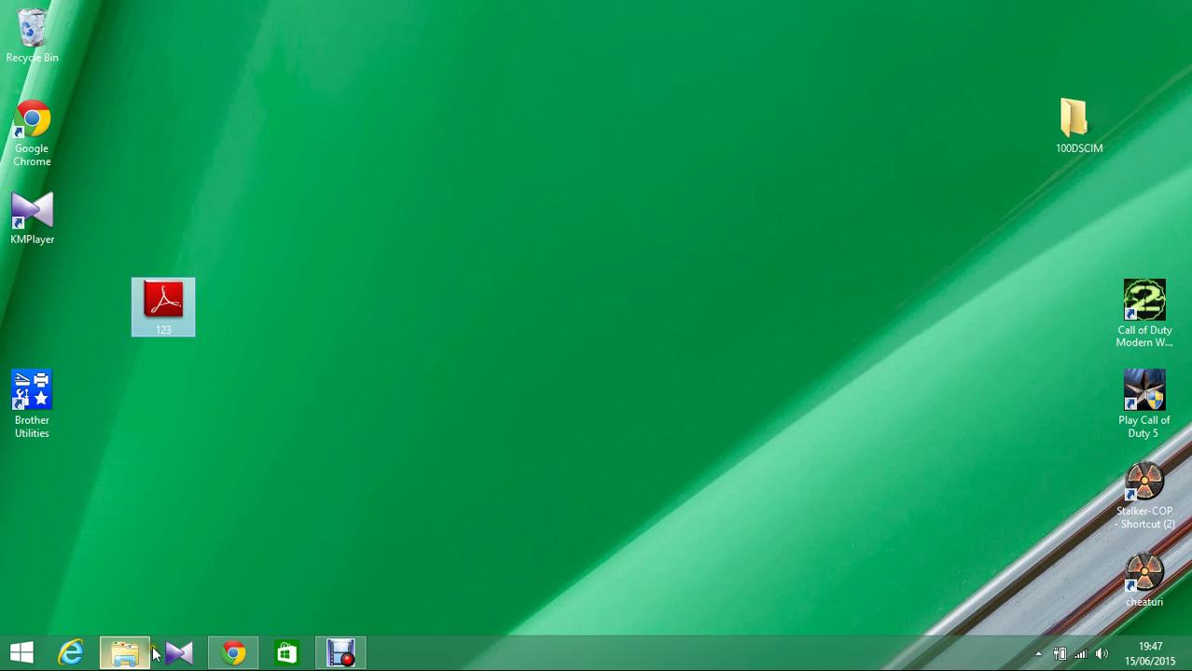
Paste 123 into the innermost folder, delete that test copy, and restore the window size.
click(136, 658)
click(508, 357)
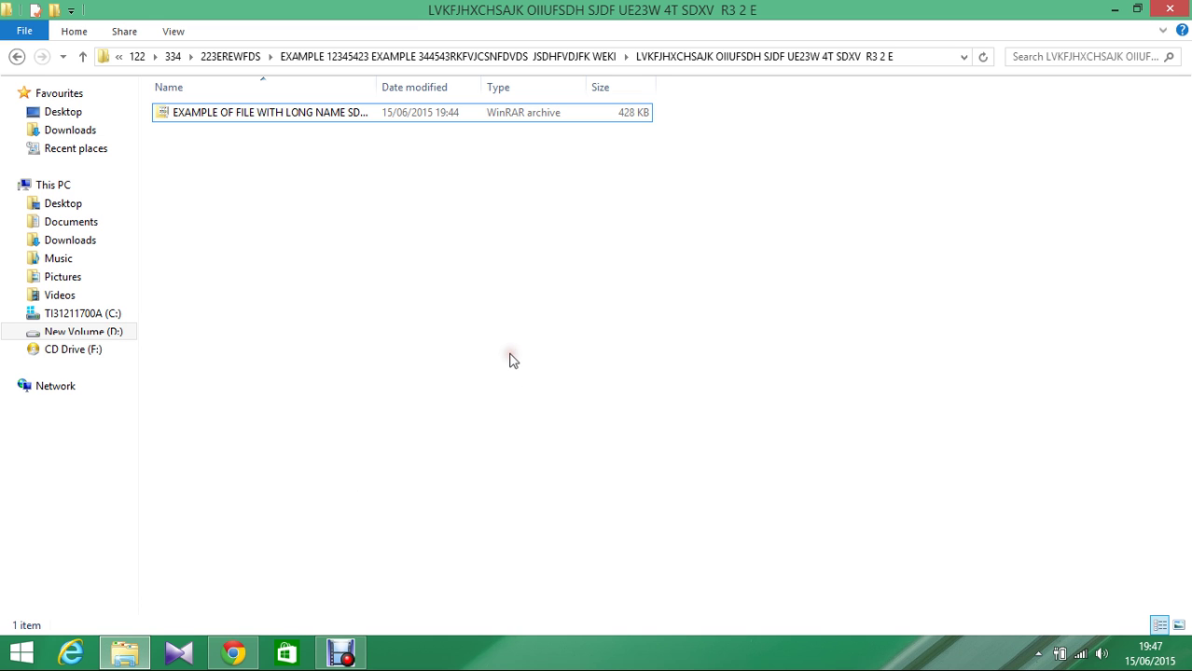
right_click(511, 358)
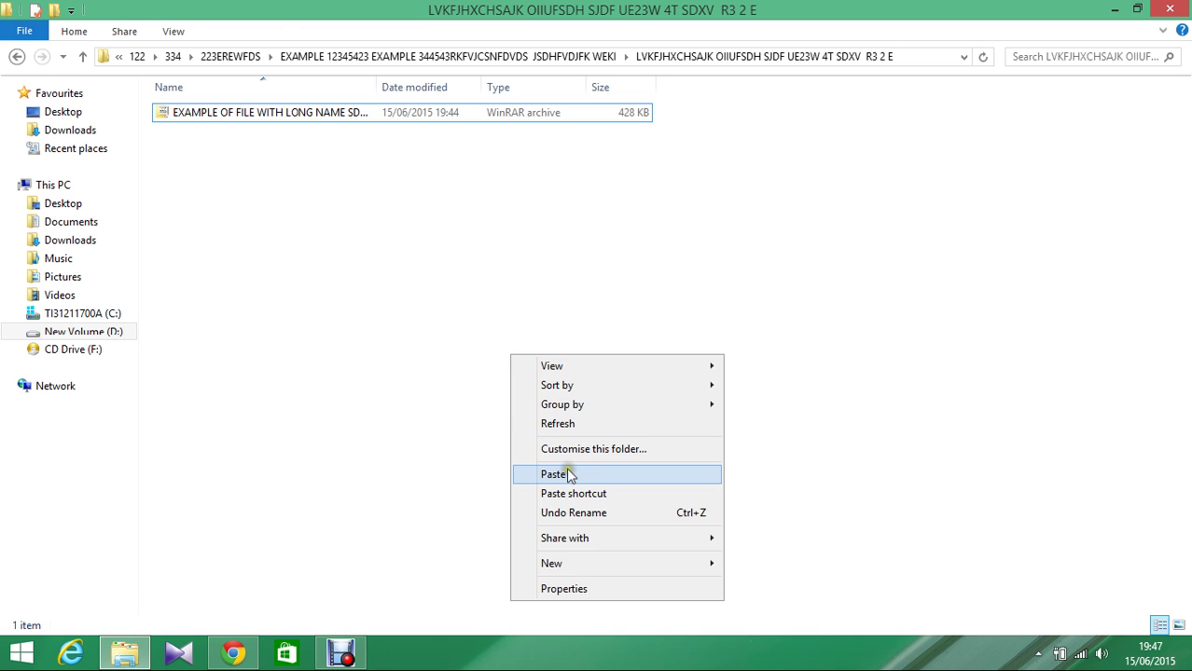
click(566, 470)
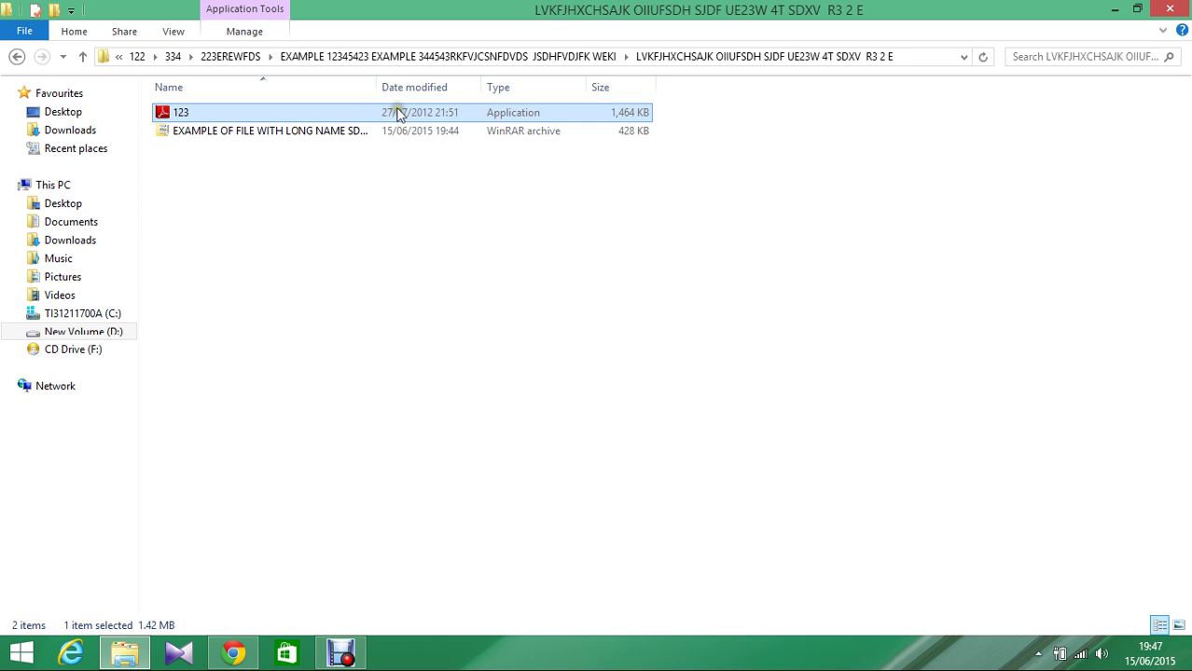
key(Delete)
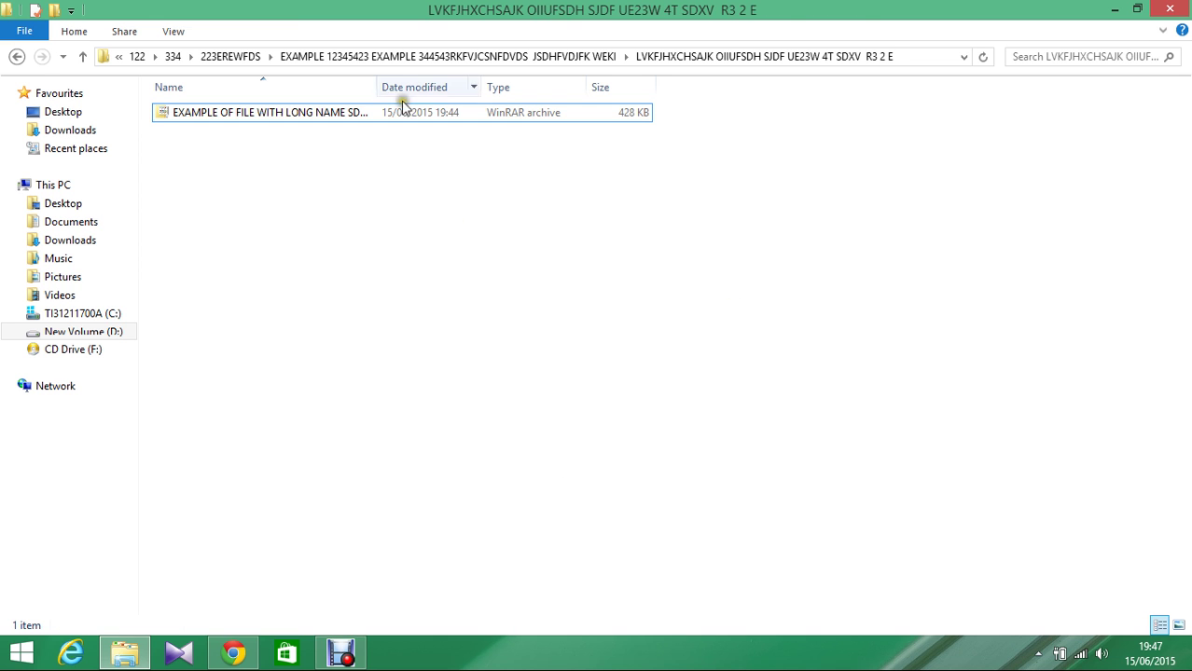
click(1140, 10)
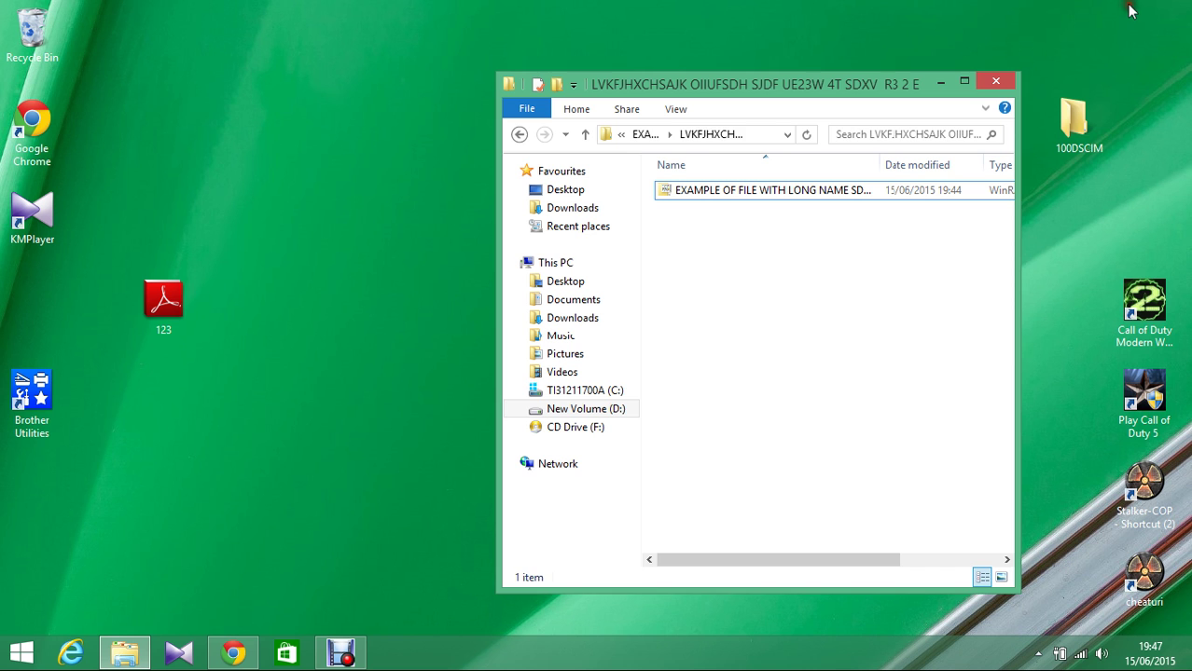
click(180, 297)
Delete the 123 PDF from the desktop, then undo the deletion to restore it.
right_click(180, 297)
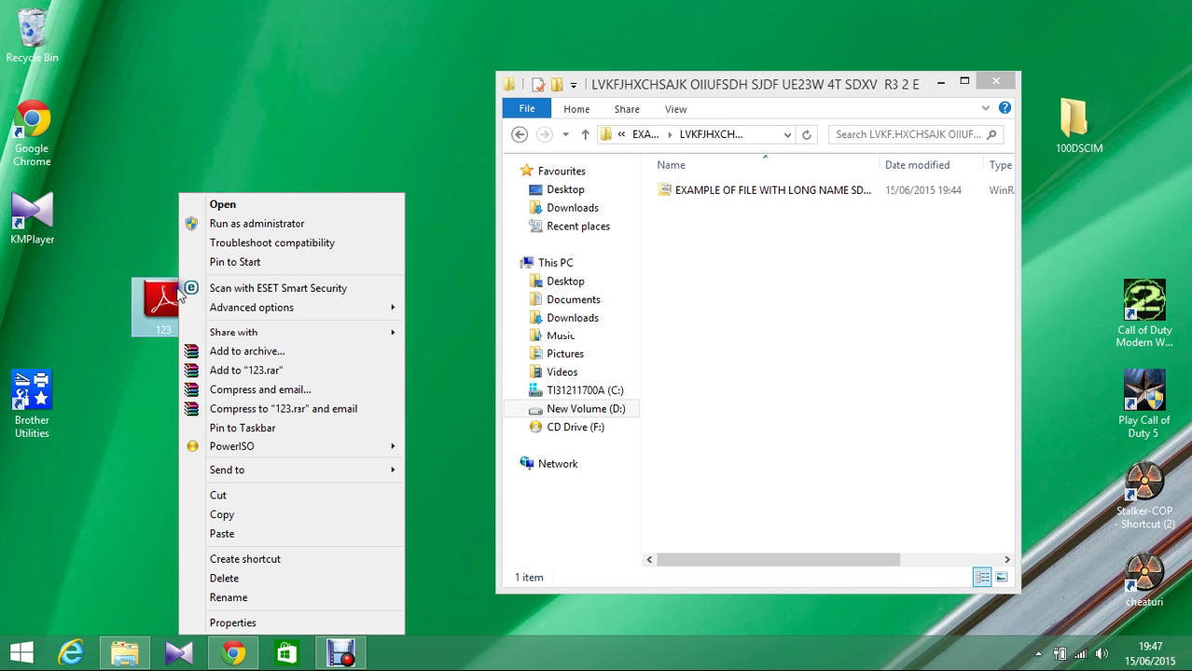
click(103, 511)
right_click(103, 511)
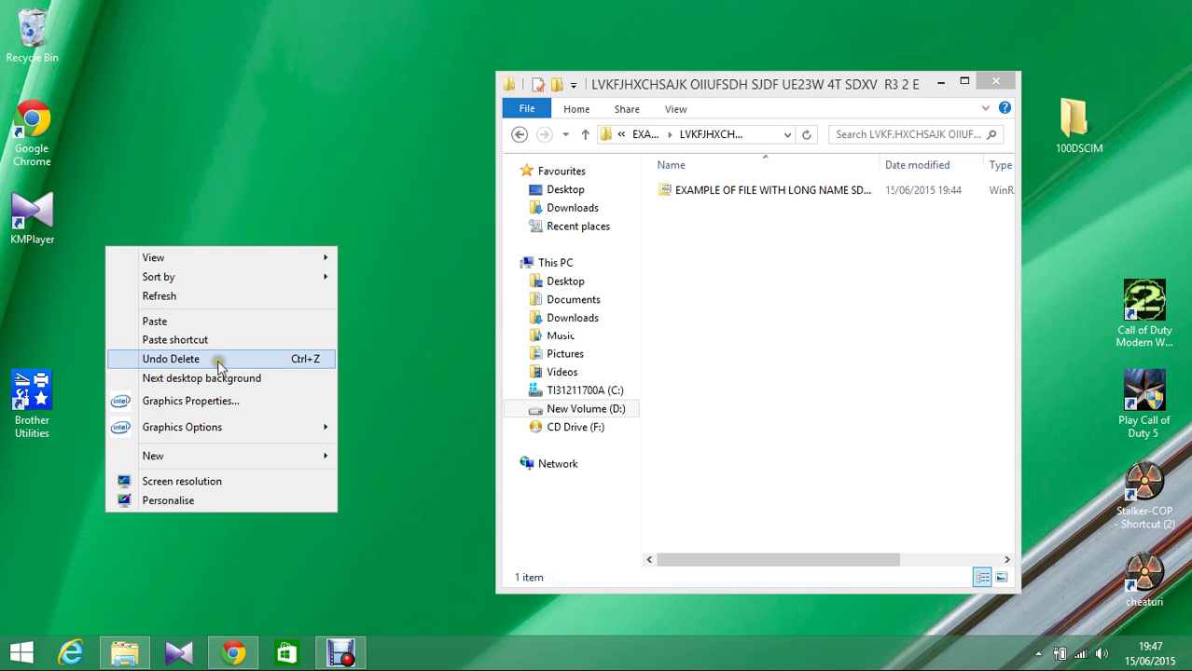
click(174, 326)
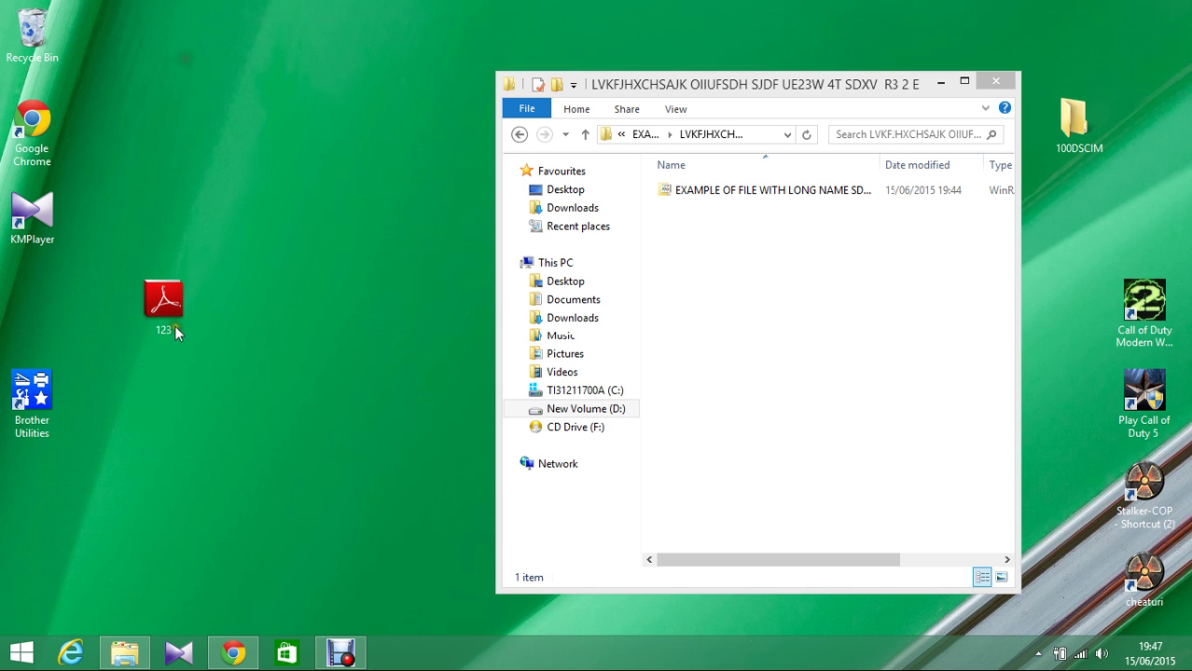
Rename the PDF to the long 'DASGGD HJSDFKS … 43564' name and drag it into the nested folder.
key(F2)
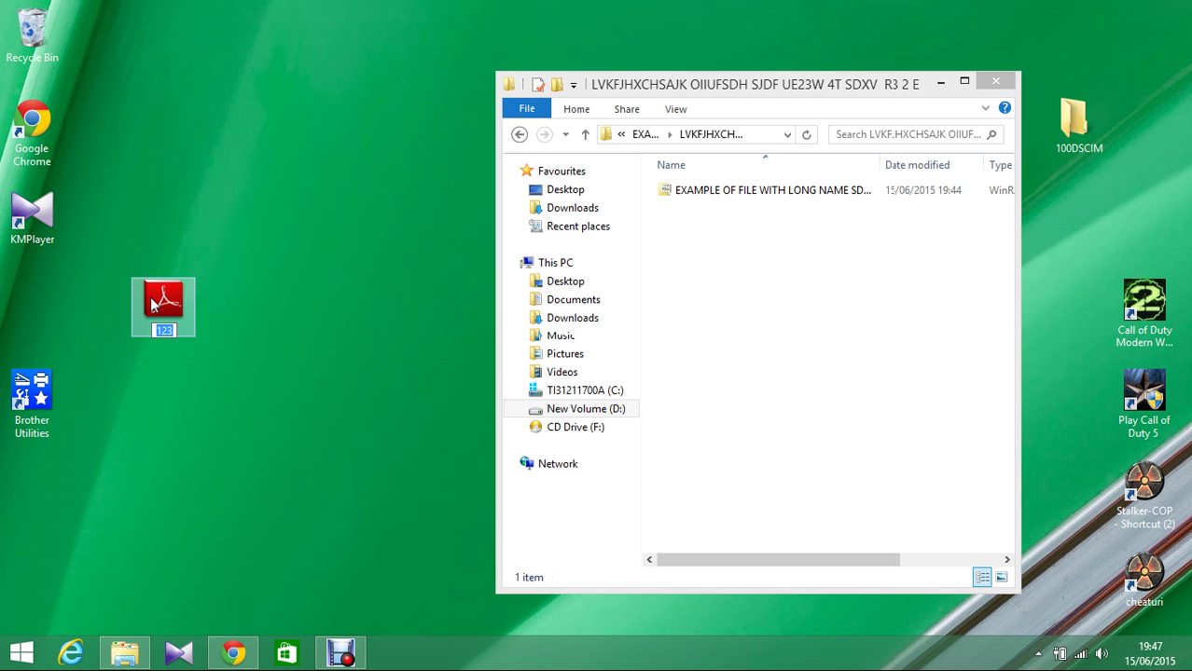
text(DASGGD HJSDFKS ASHG CHJ VSKASDLNJHB HC JKSEMV,MSN BD DVH)
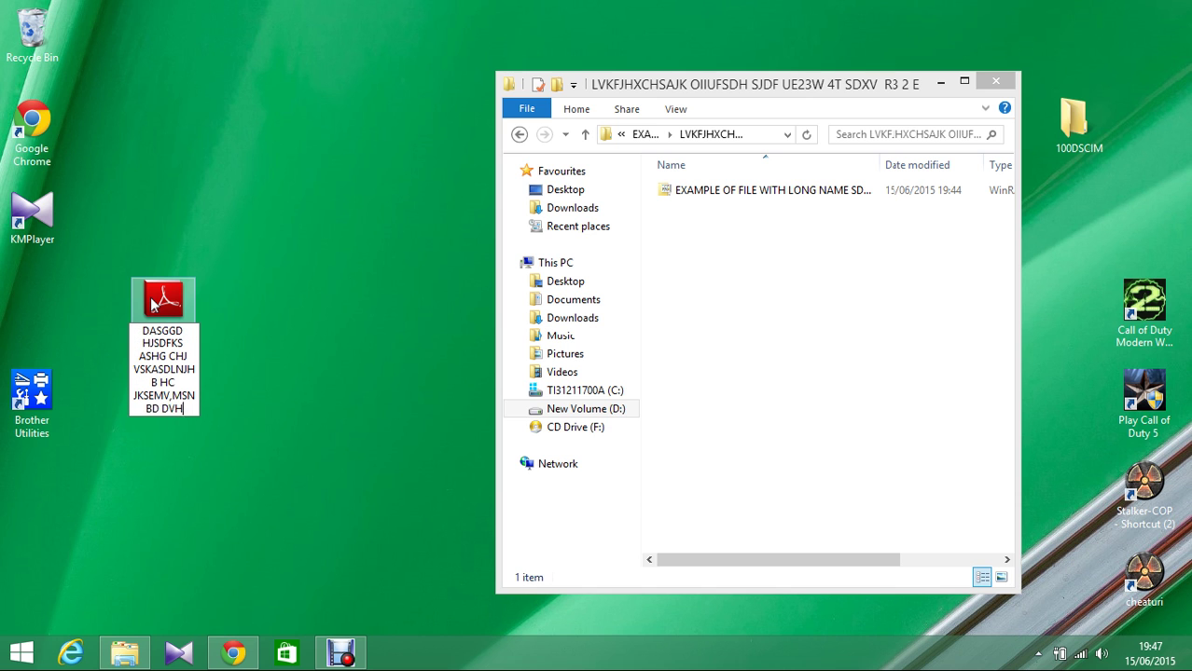
text(LJK KLDV,XM 43564)
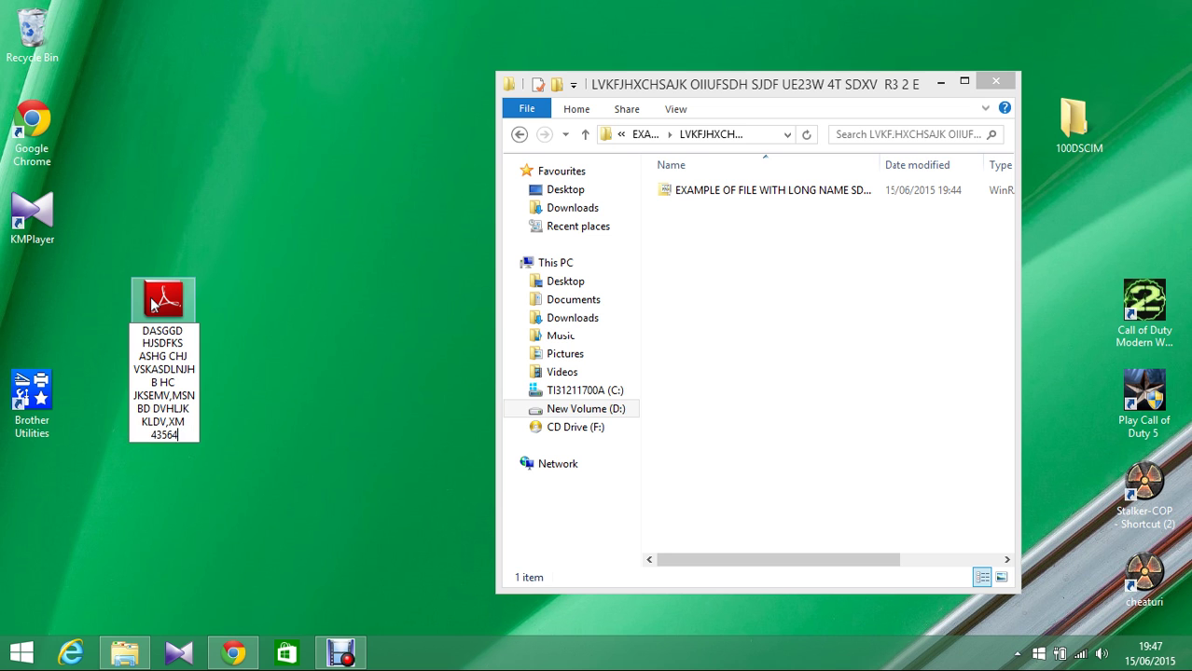
key(Return)
drag(150, 297, 688, 341)
click(754, 388)
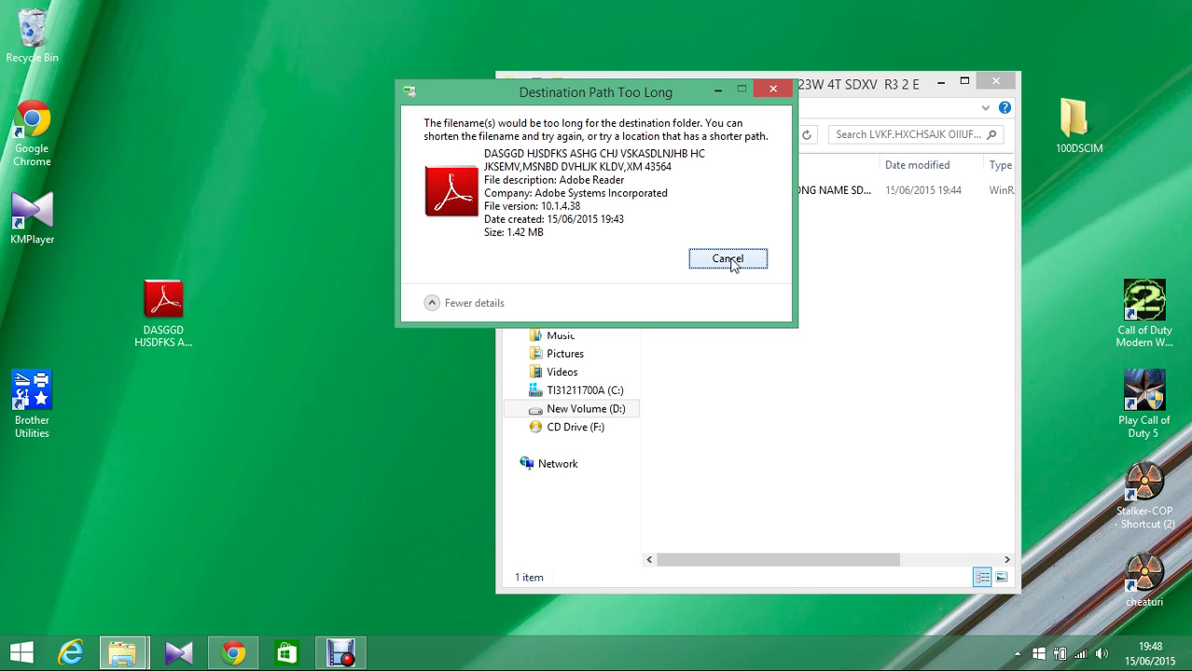
click(729, 260)
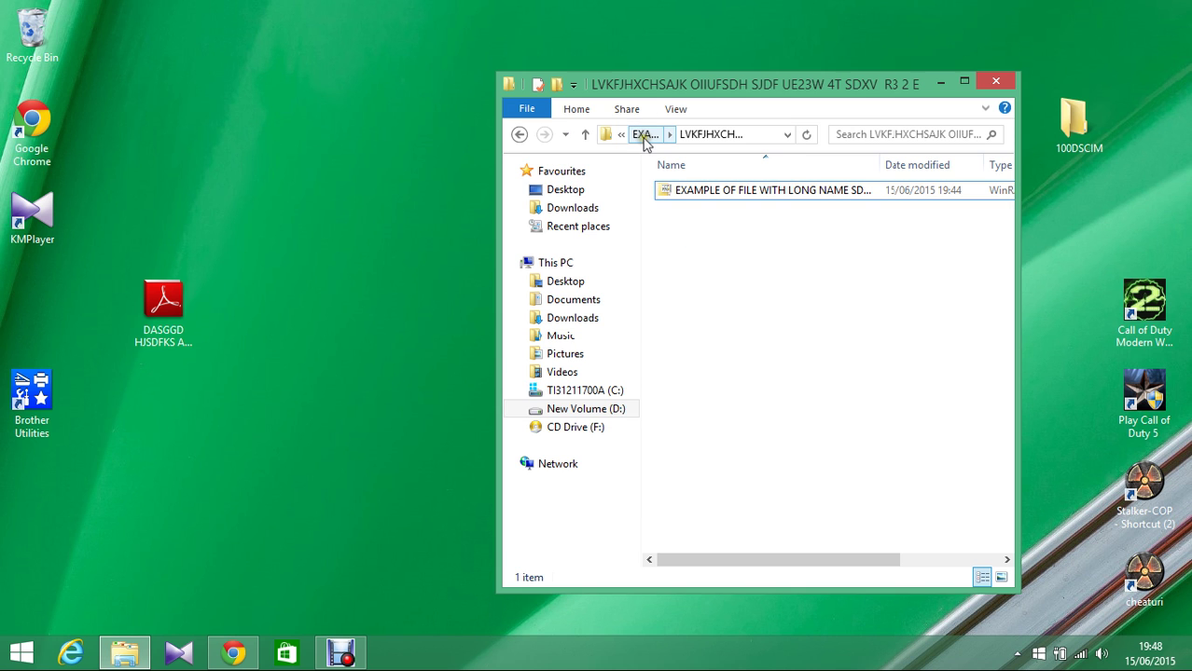
click(643, 138)
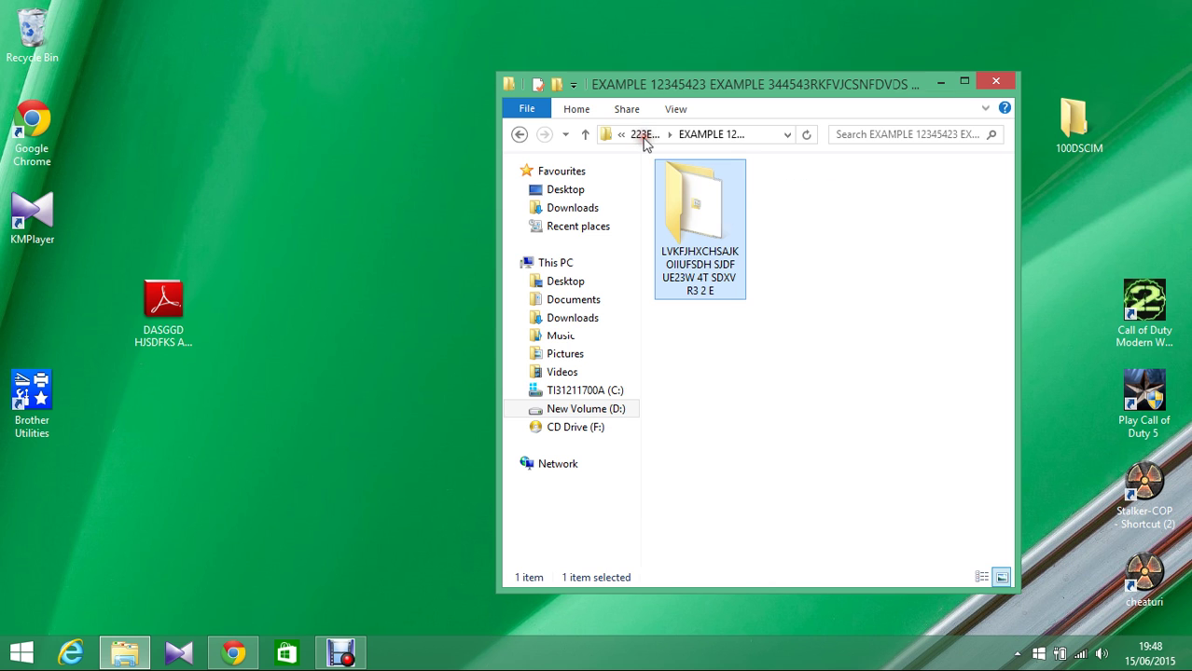
Cut the LVKFJHXCHSAJK folder and paste it at the root of New Volume (D:).
right_click(697, 207)
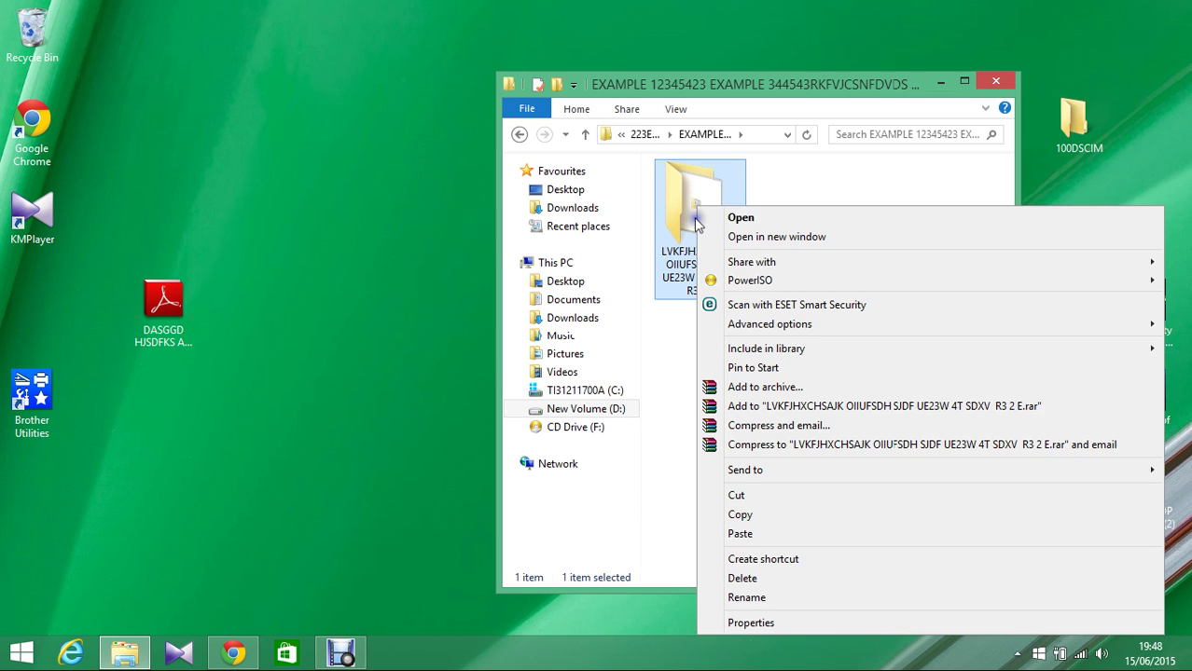
click(735, 496)
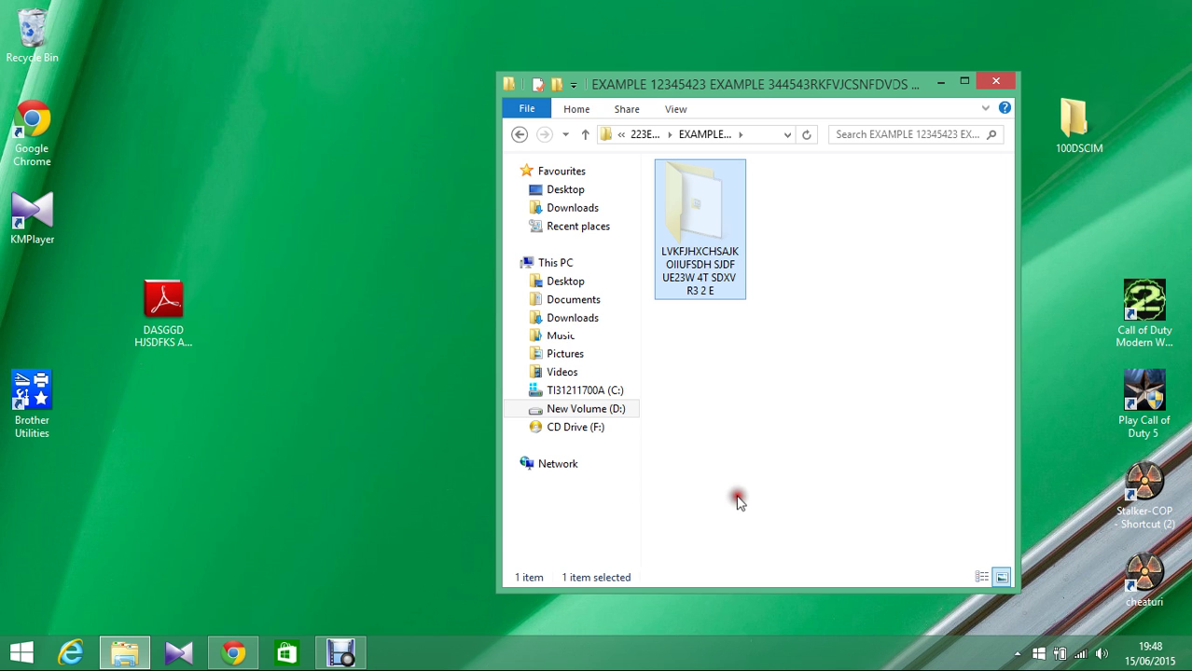
click(570, 410)
click(758, 308)
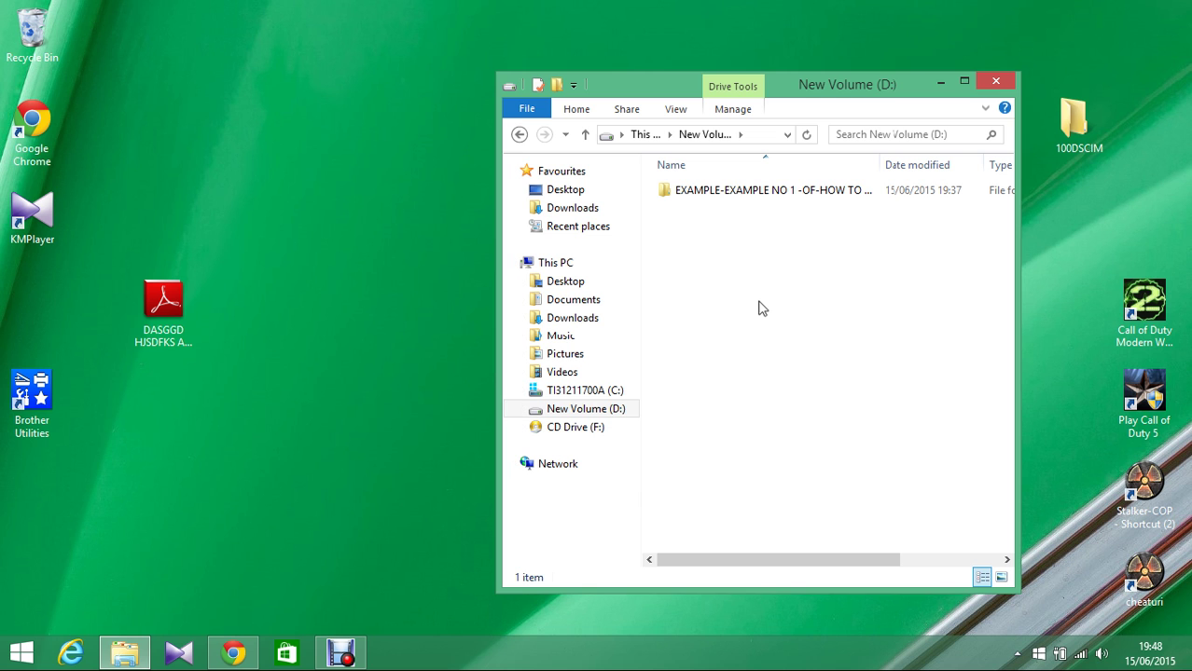
key(ctrl+v)
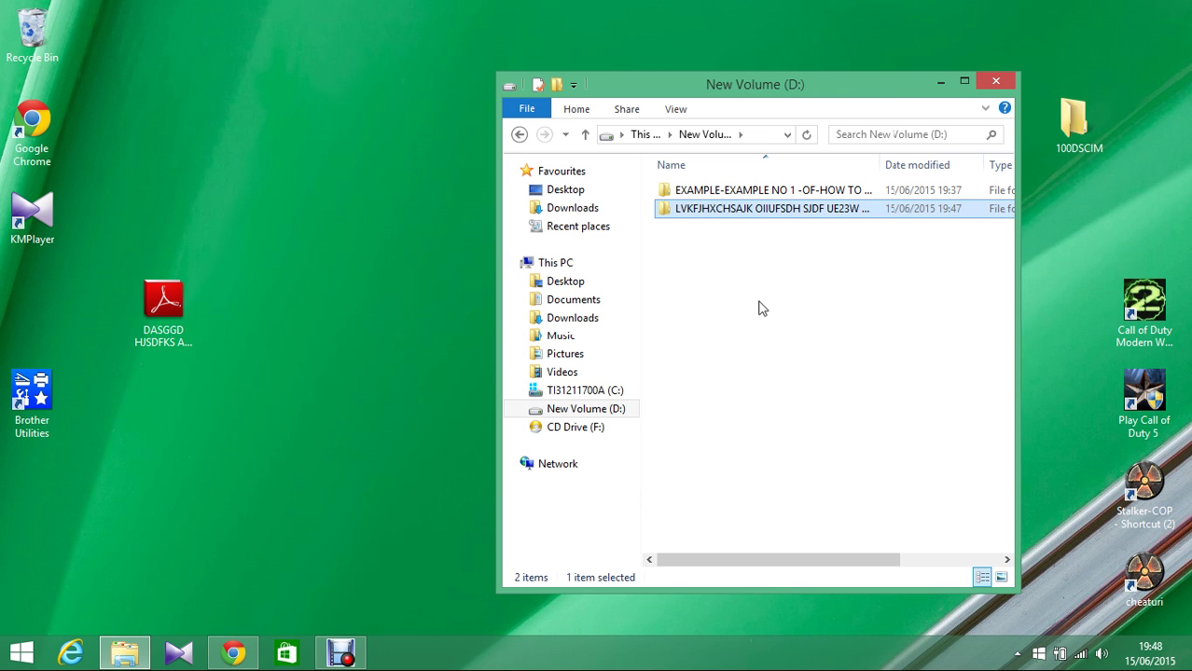
double_click(736, 191)
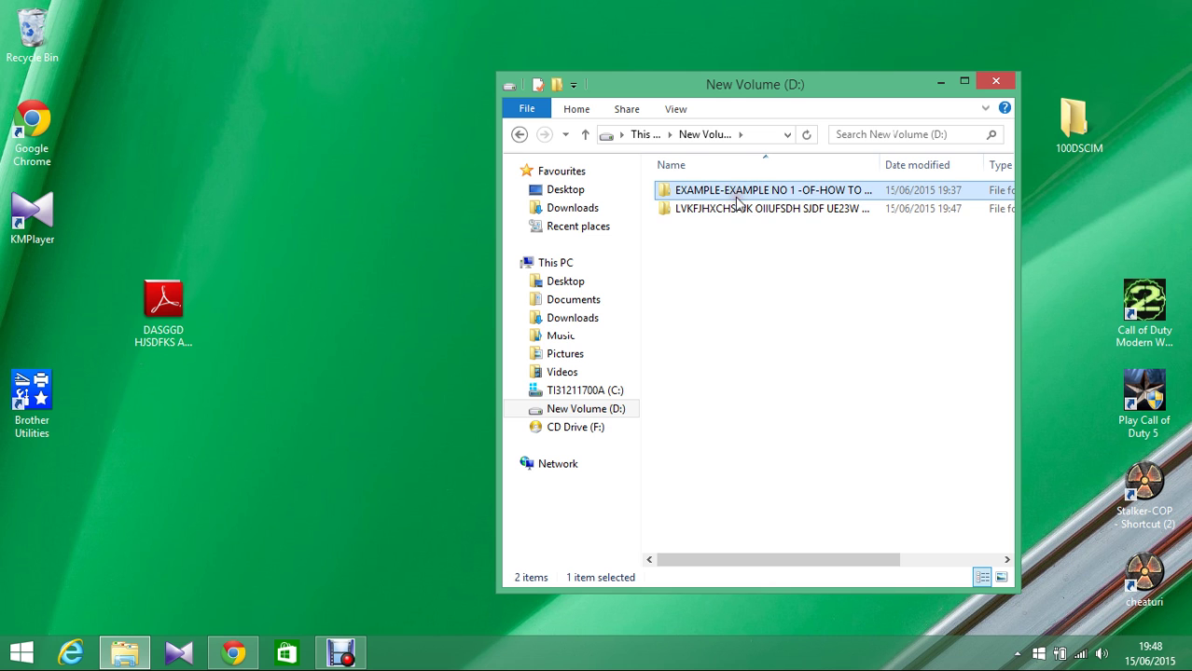
double_click(736, 191)
double_click(736, 200)
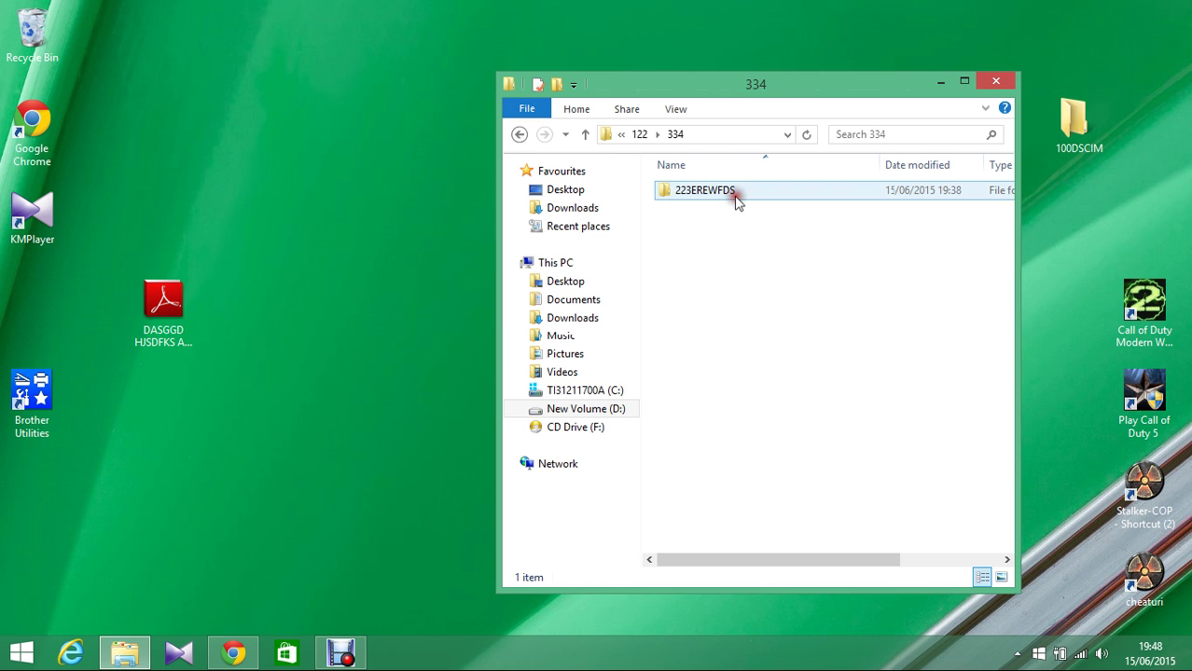
double_click(736, 199)
double_click(736, 199)
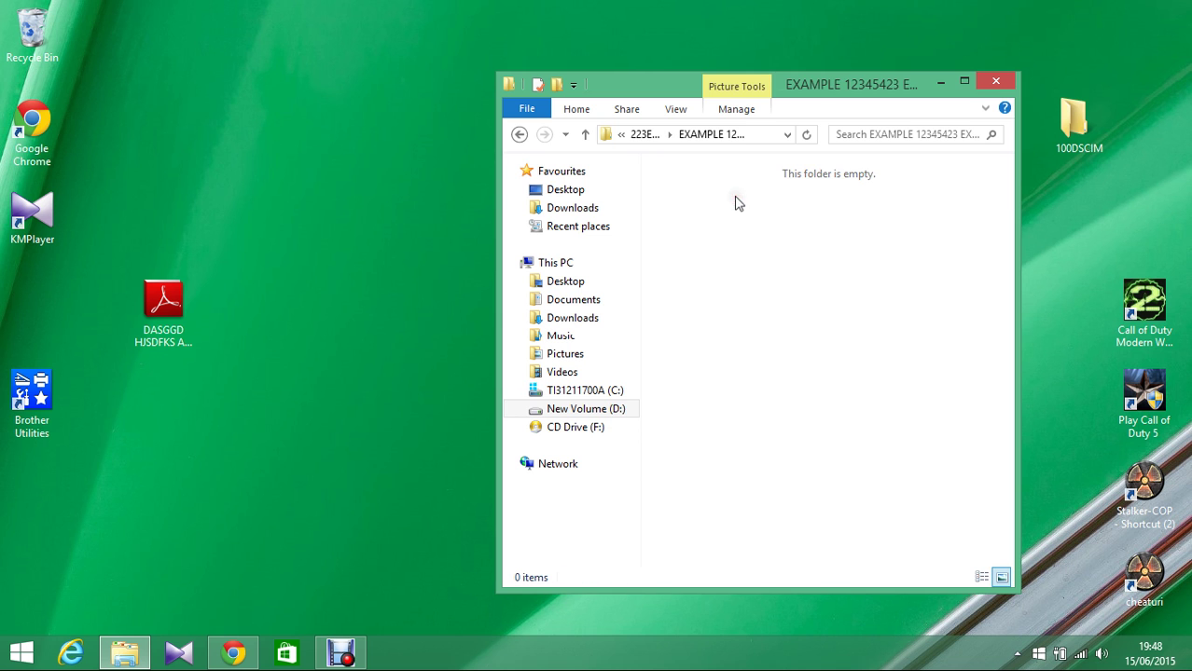
click(580, 410)
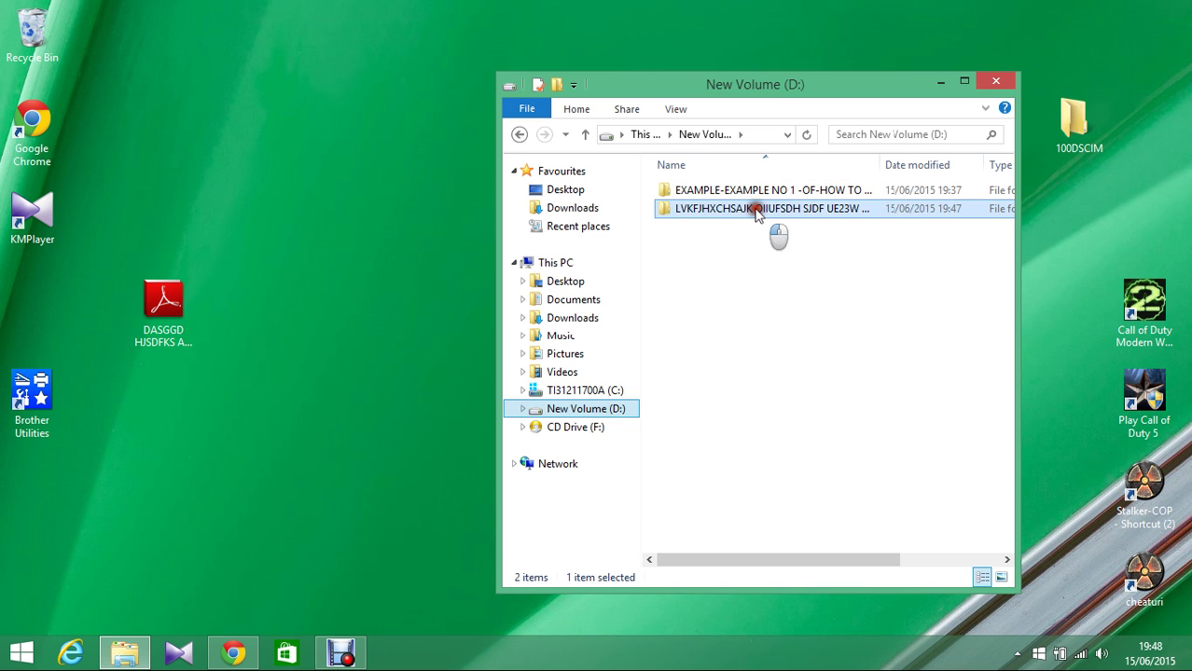
double_click(757, 209)
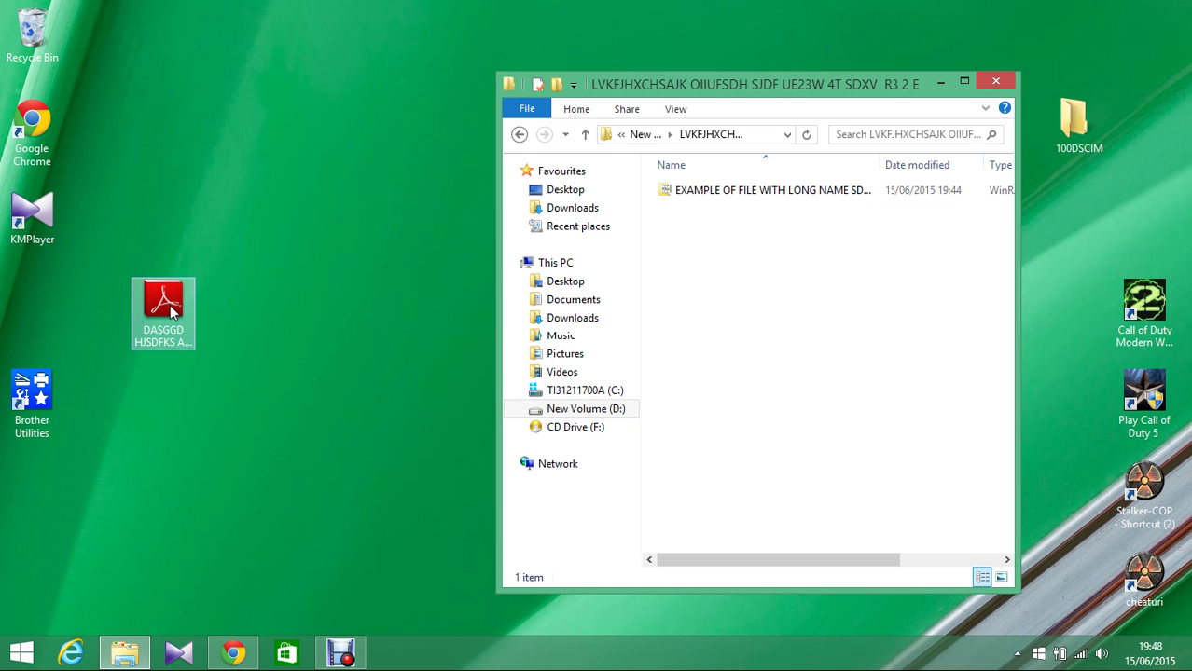
Copy the long-named DASGGD PDF into the moved LVKFJHXCHSAJK folder, then return to drive D.
drag(170, 304, 809, 289)
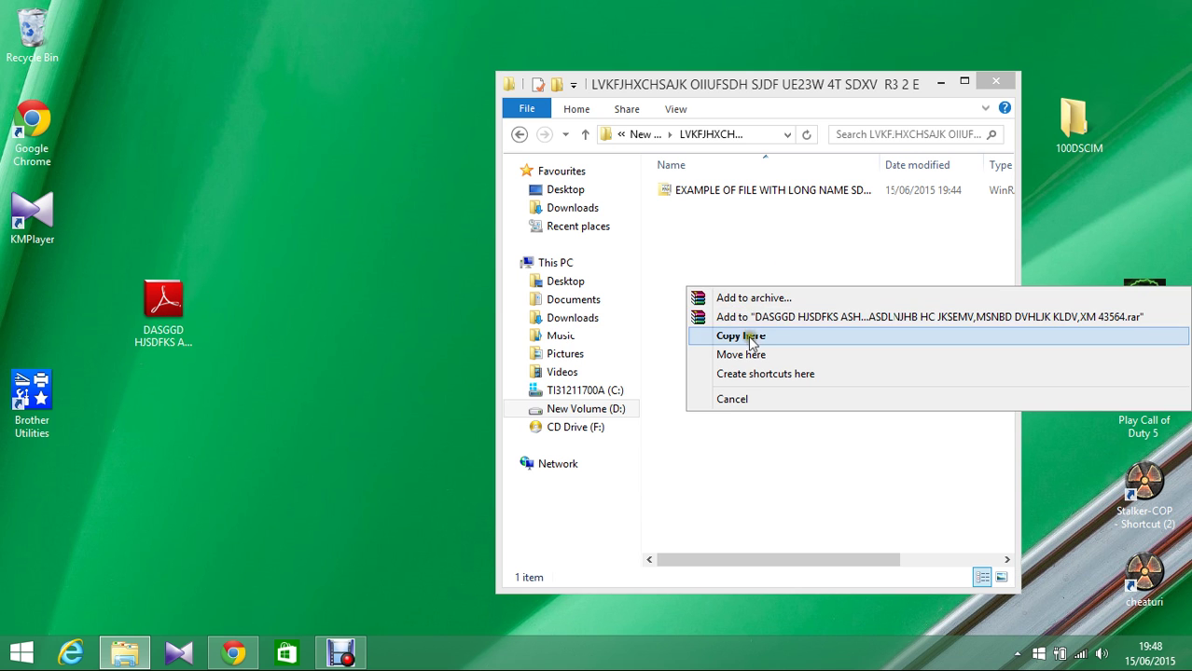
click(798, 336)
click(750, 341)
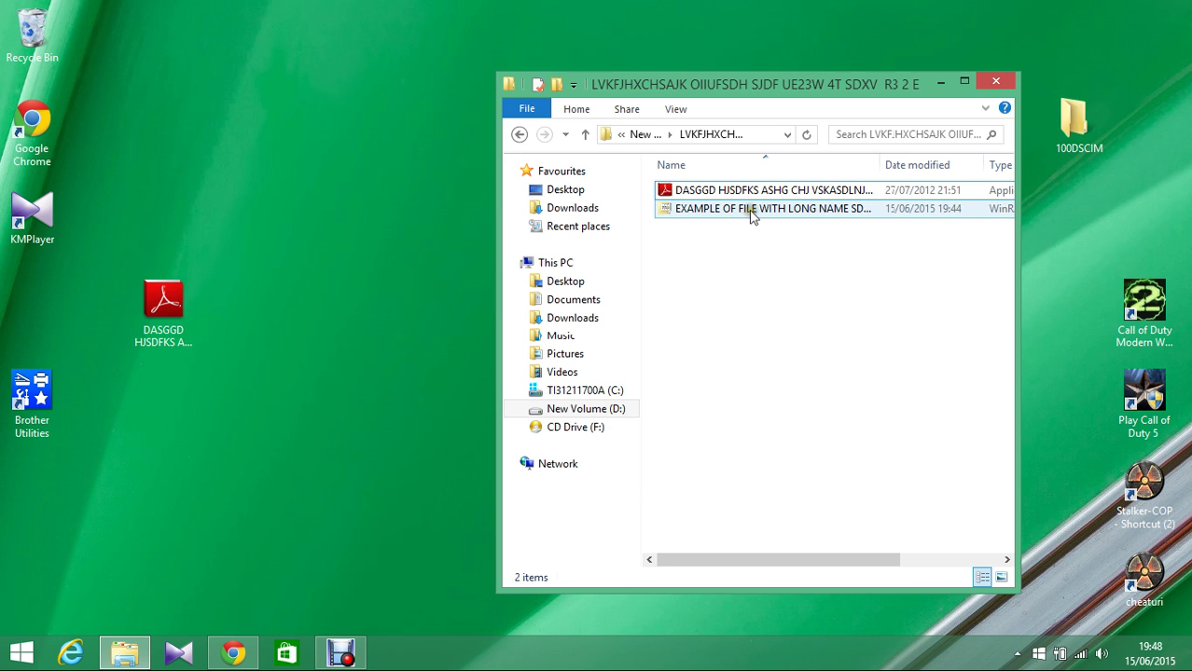
click(642, 135)
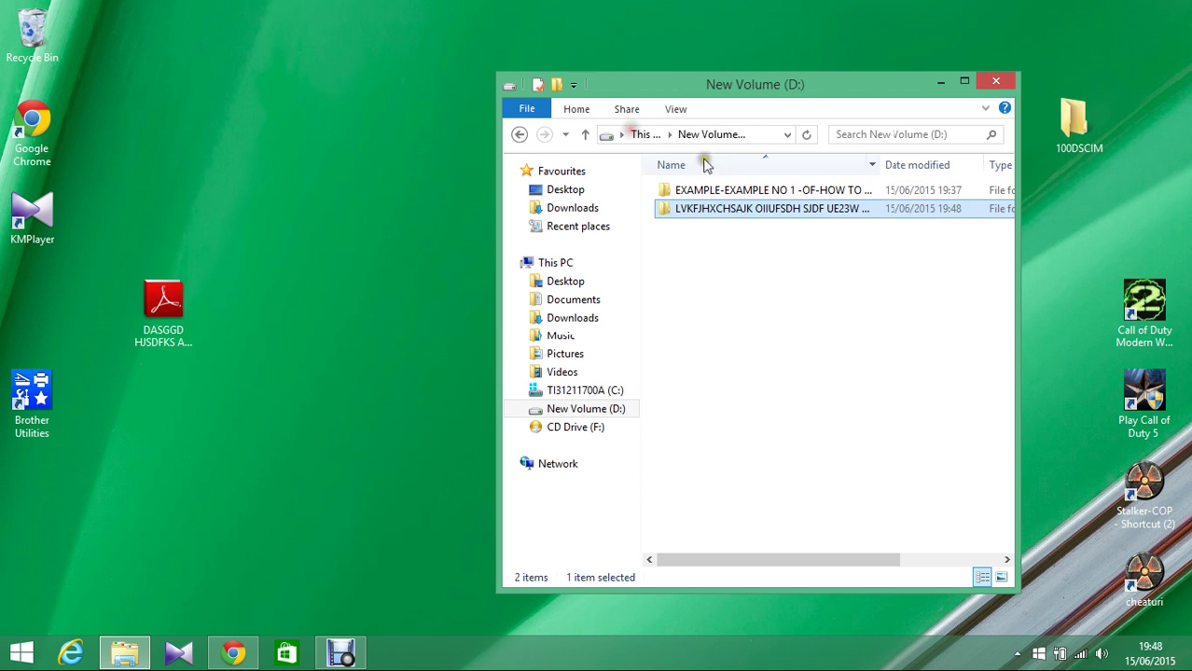
Confirm the old EXAMPLE folder chain on D: is now empty, then close File Explorer.
double_click(754, 191)
double_click(752, 191)
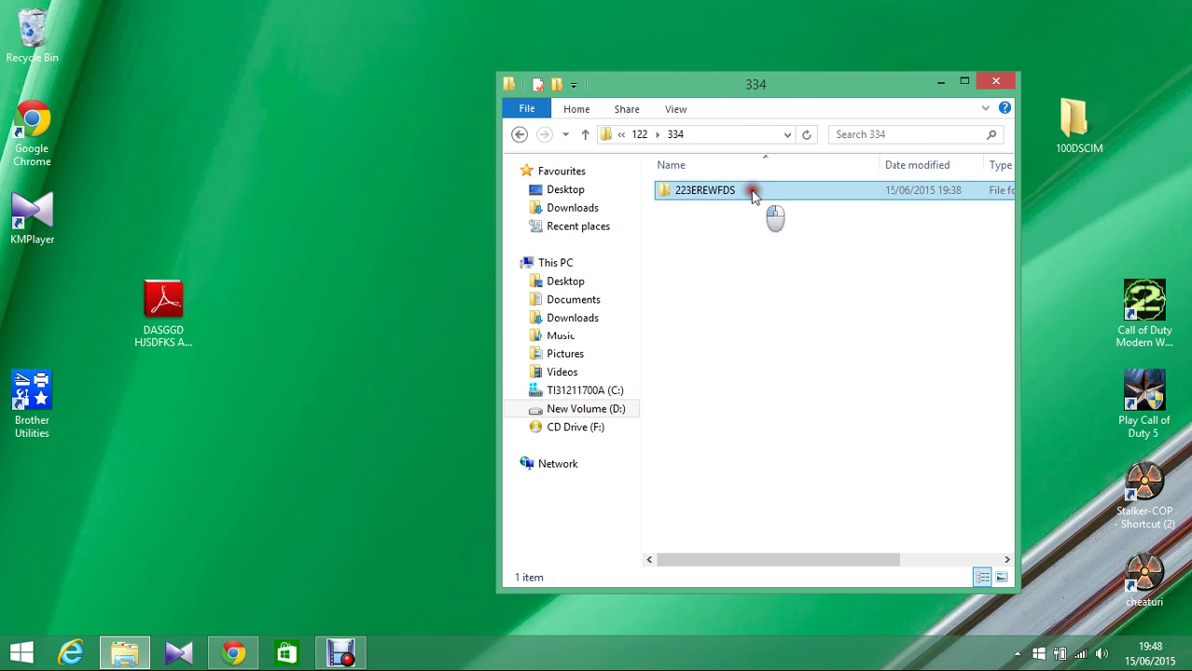
double_click(753, 191)
double_click(754, 191)
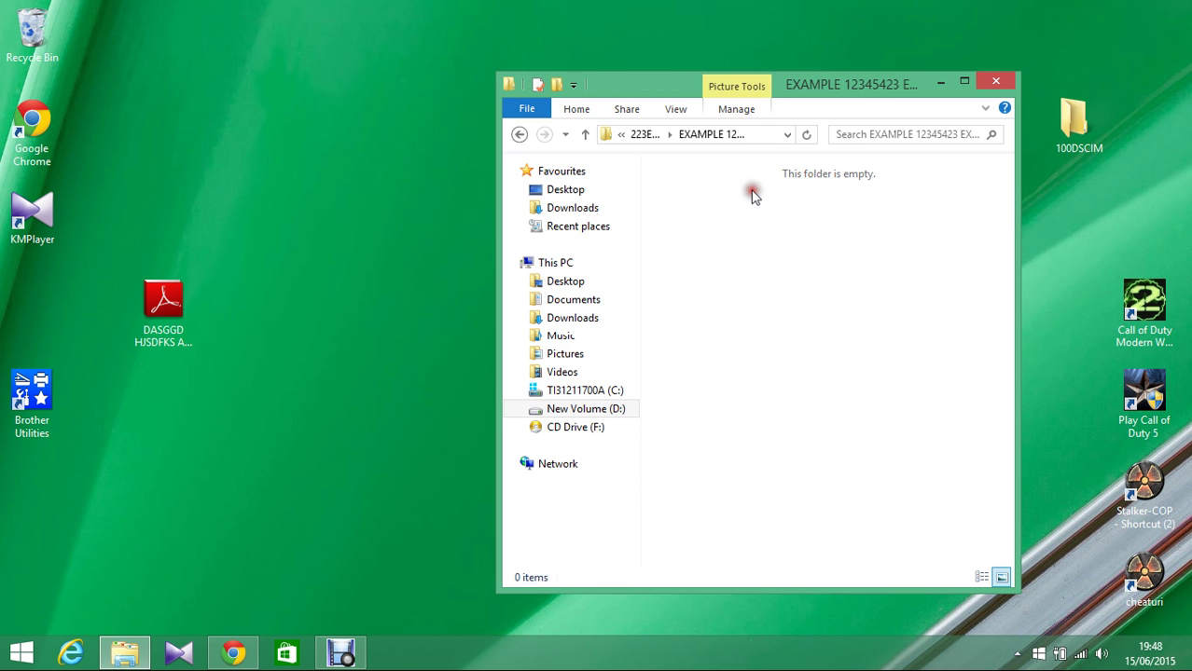
click(964, 81)
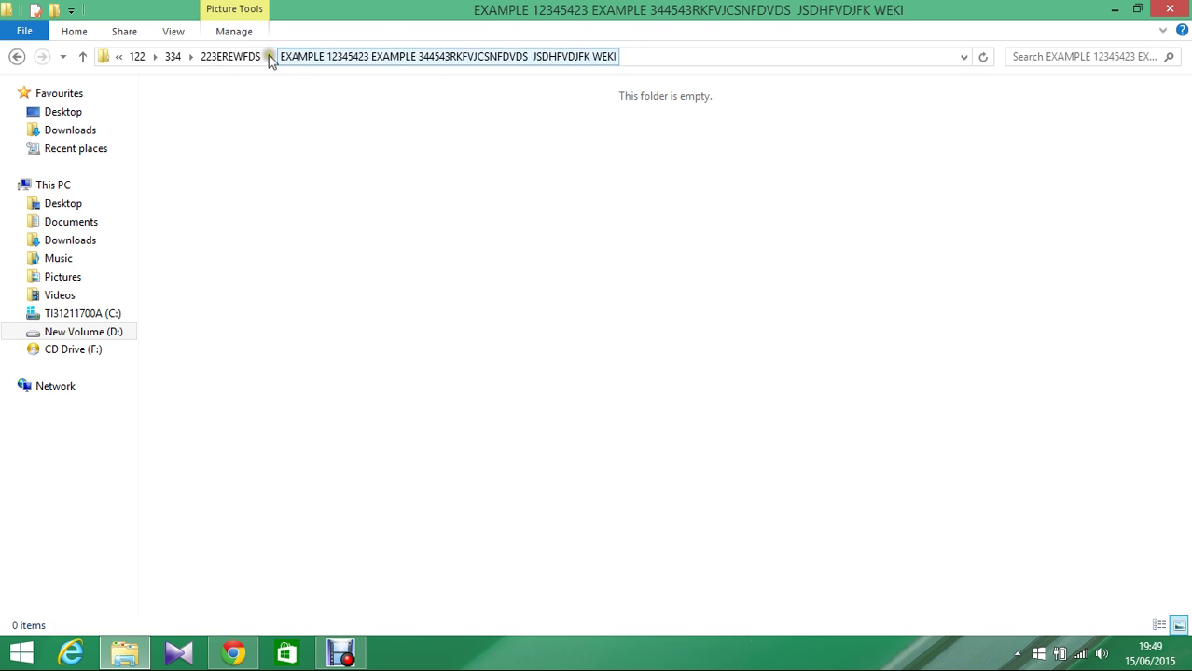
click(779, 60)
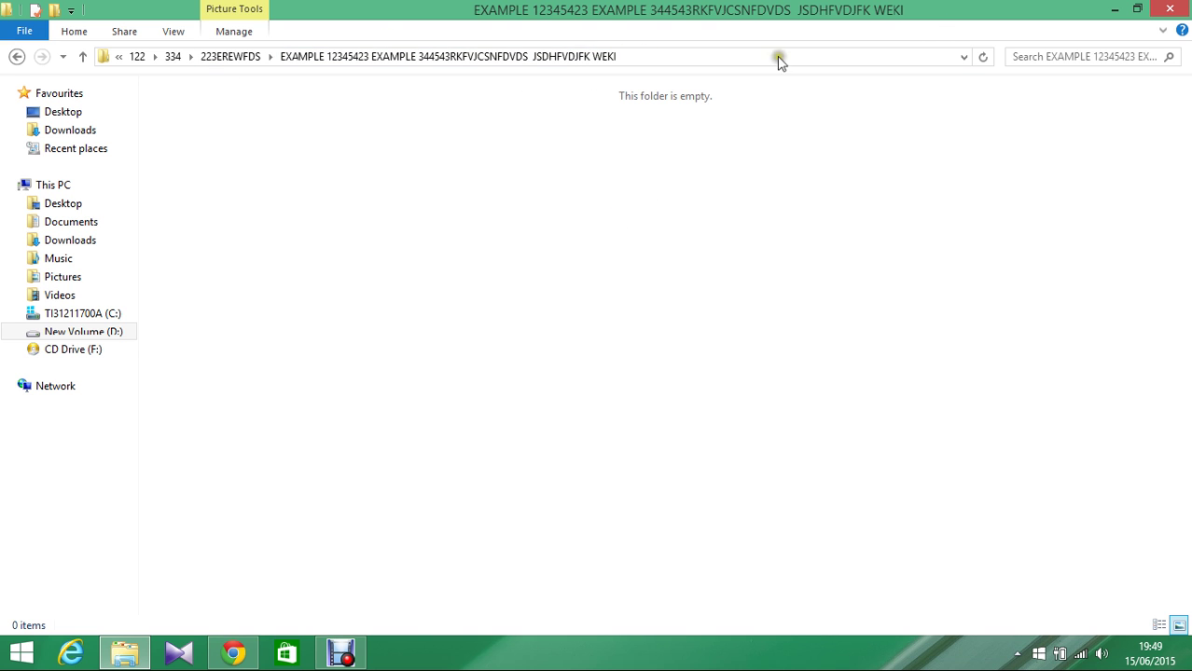
click(1166, 10)
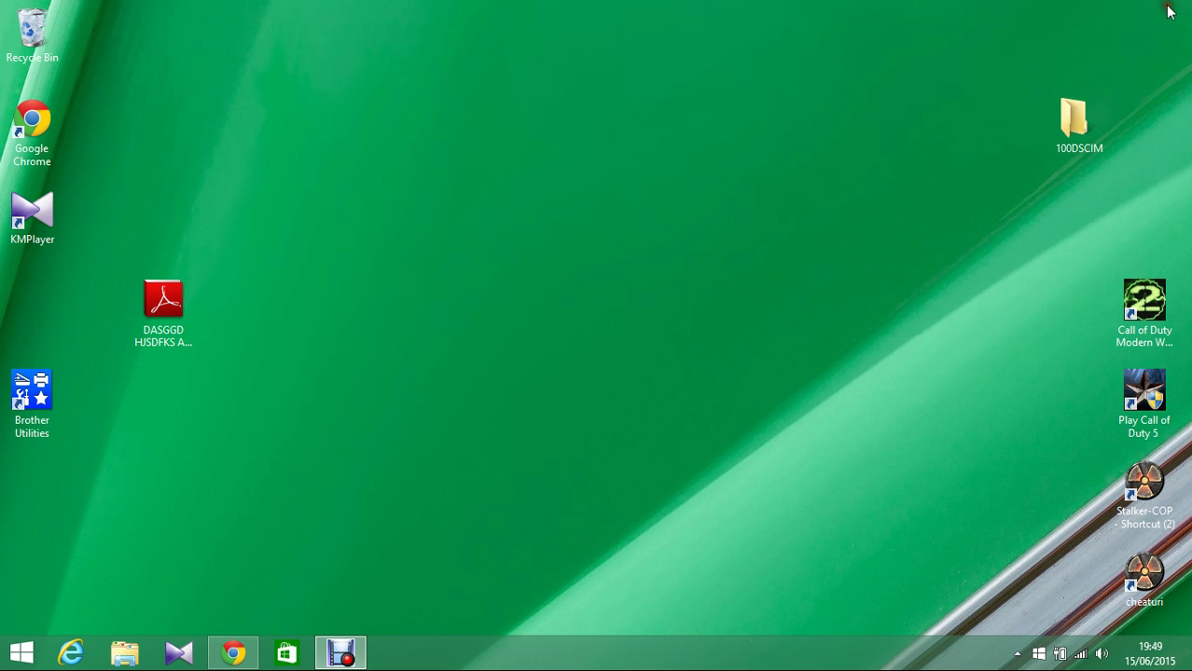